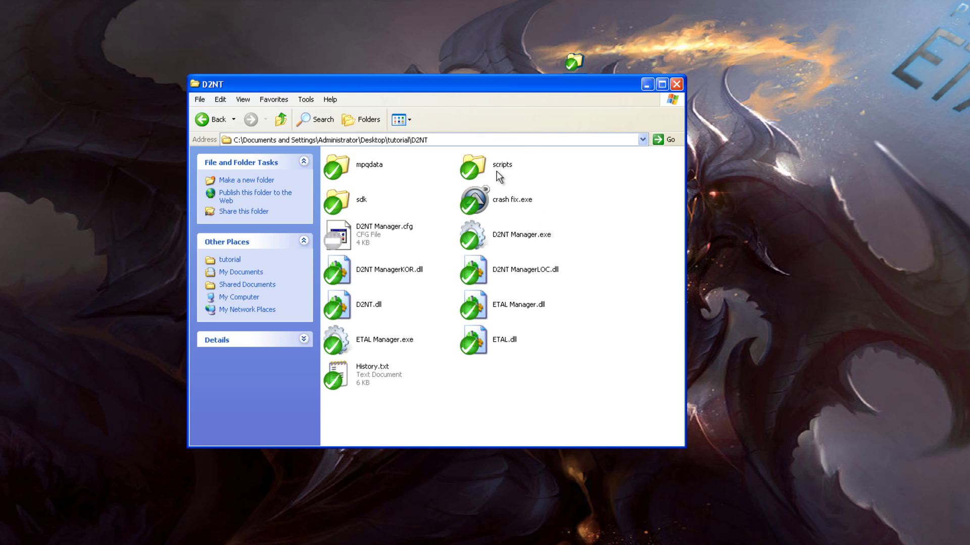
Open the char_configs folder inside scripts\NTBot
double_click(496, 172)
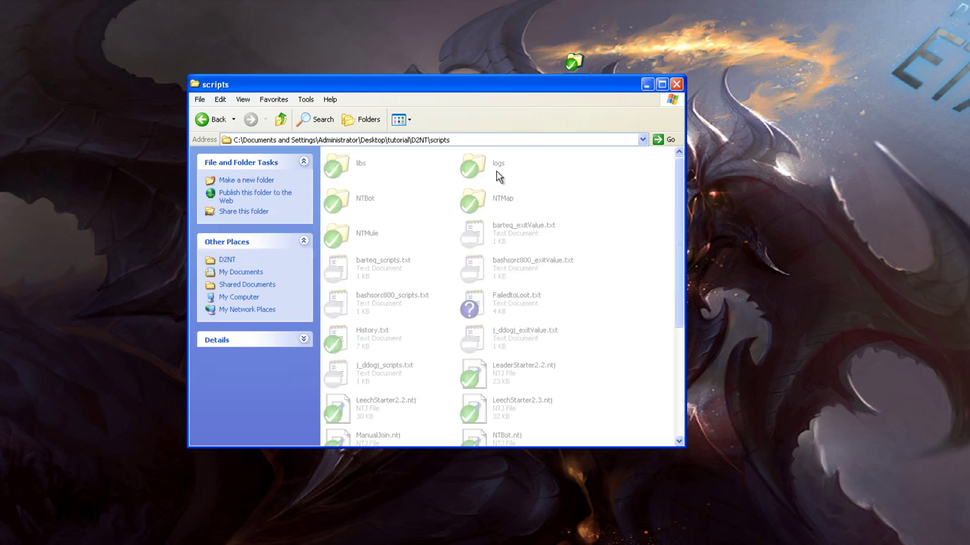
click(359, 198)
double_click(359, 200)
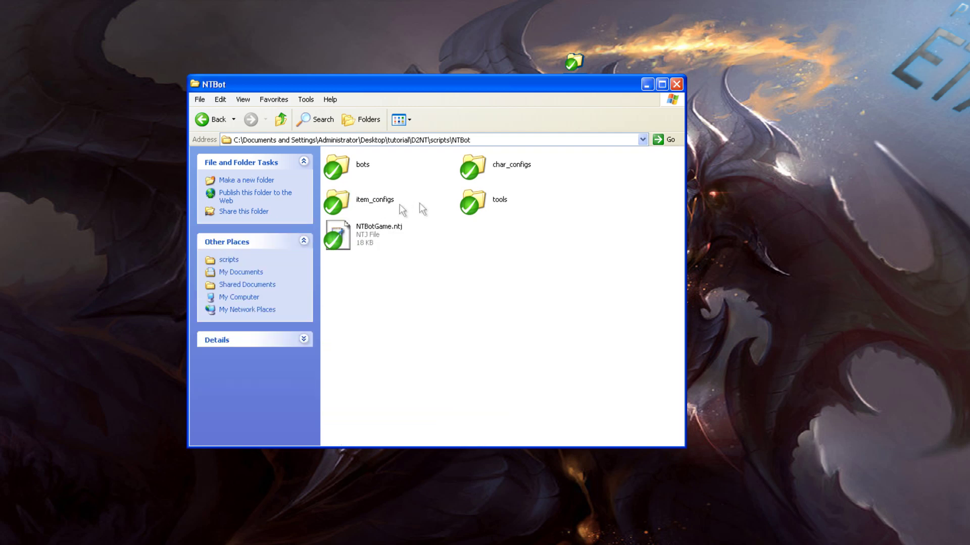
double_click(470, 170)
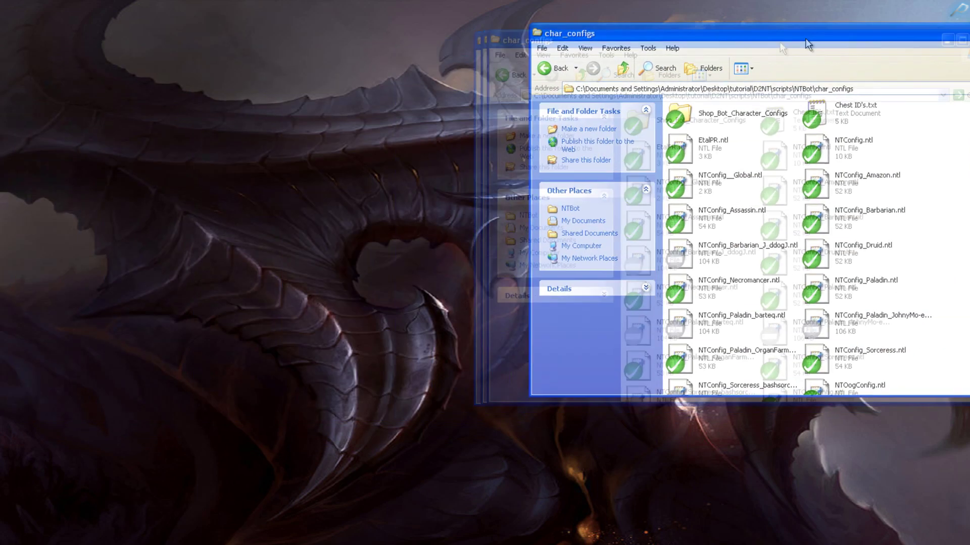
drag(806, 40, 857, 14)
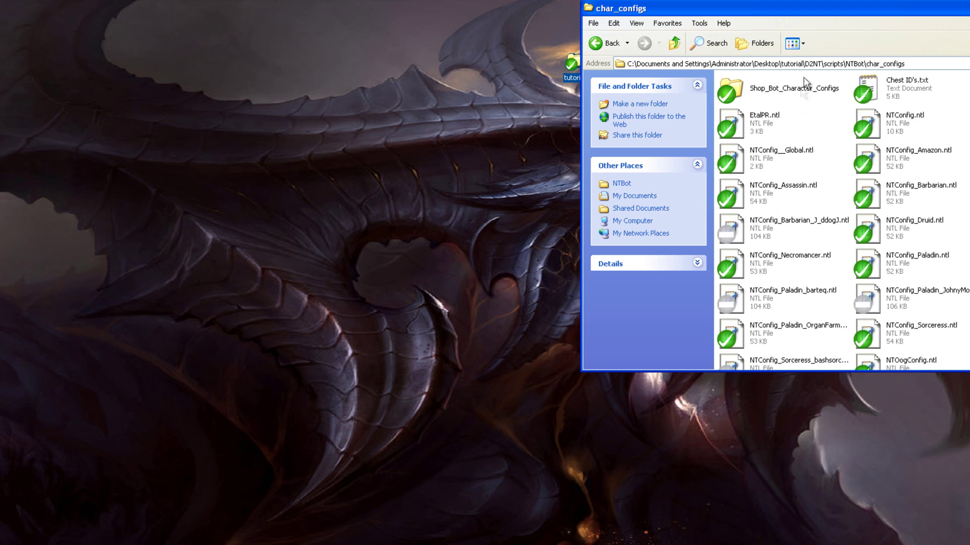
drag(817, 15, 120, 19)
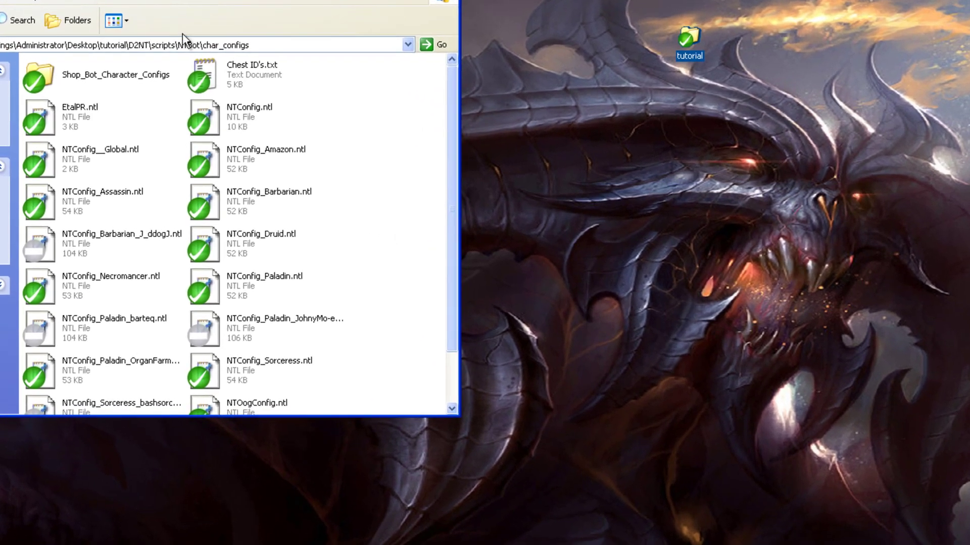
drag(119, 1, 445, 60)
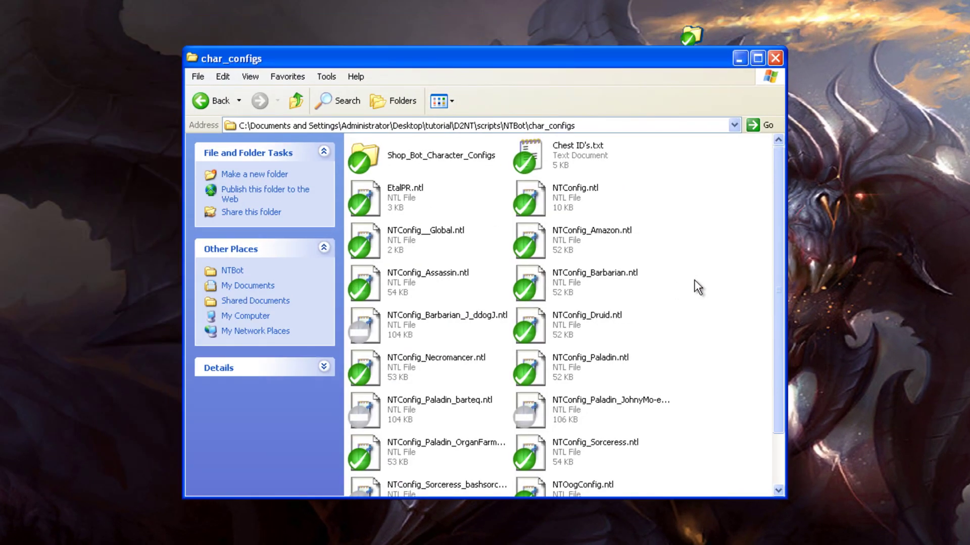
scroll(687, 279, down, 3)
click(463, 334)
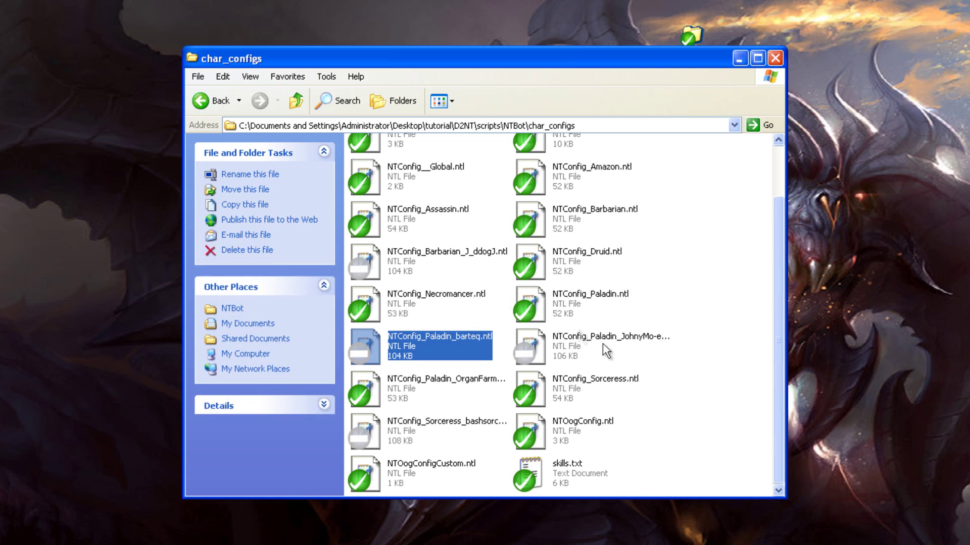
click(550, 359)
click(725, 291)
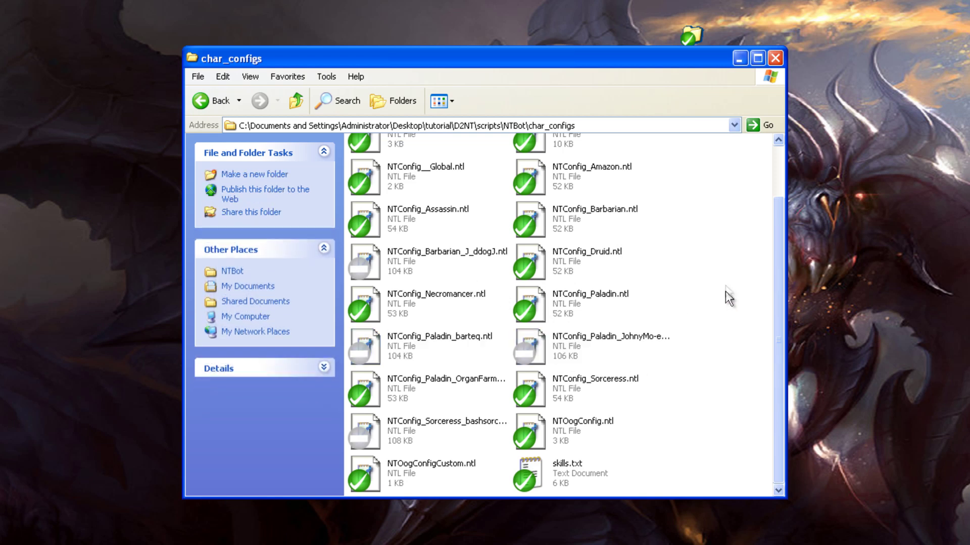
right_click(578, 345)
click(692, 286)
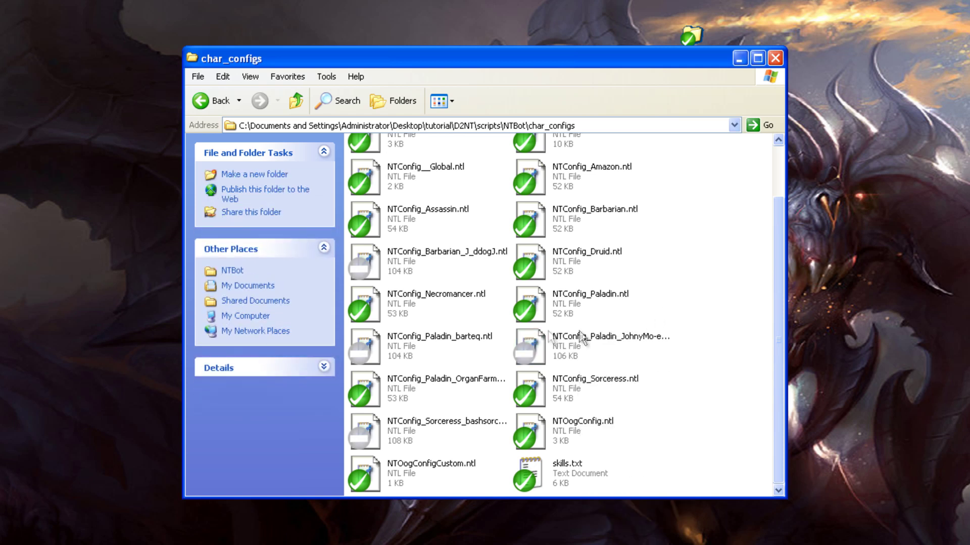
Open NTConfig_Paladin_OrganFarmer.ntl in Notepad++ and close all other open files
click(452, 385)
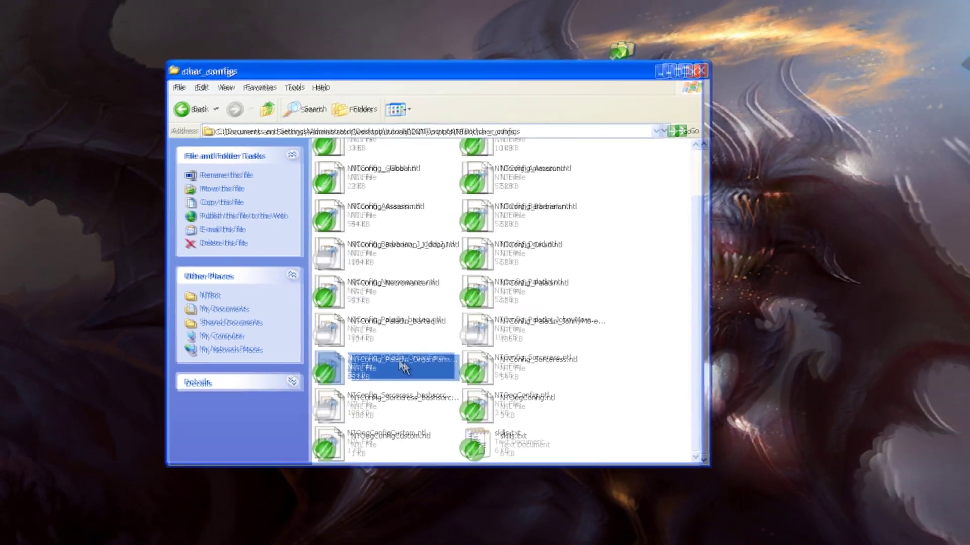
right_click(406, 392)
click(415, 365)
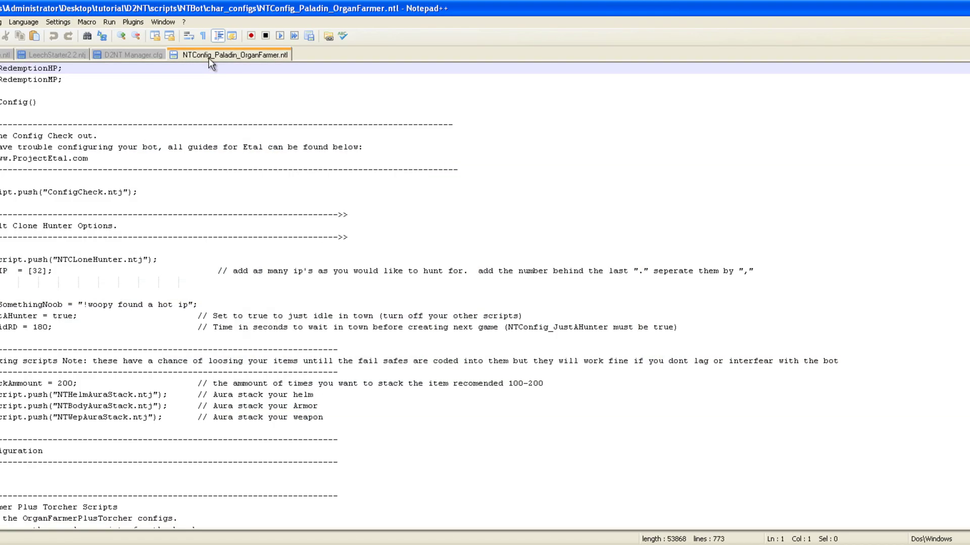
right_click(208, 58)
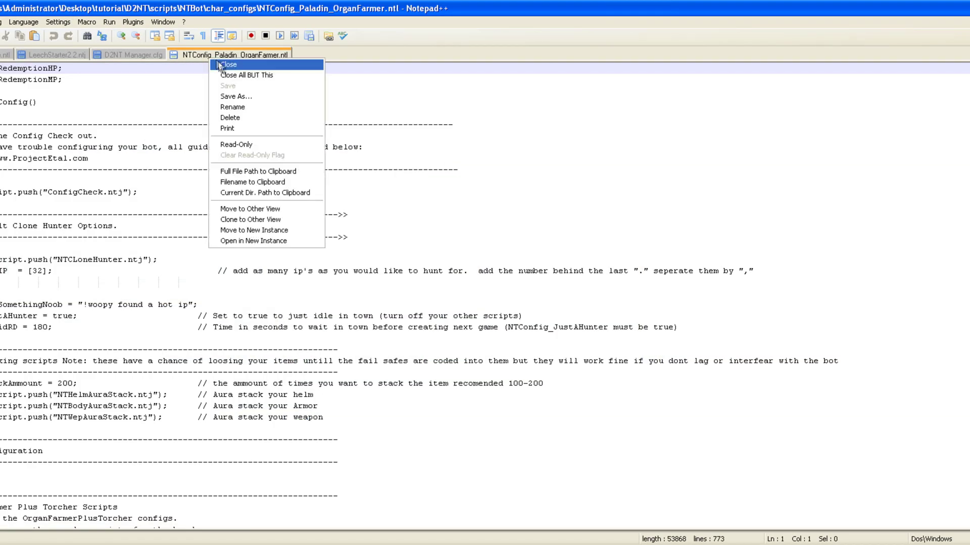
click(235, 75)
Select and copy the entire contents of NTConfig_Paladin_OrganFarmer.ntl
click(36, 147)
right_click(38, 153)
click(90, 199)
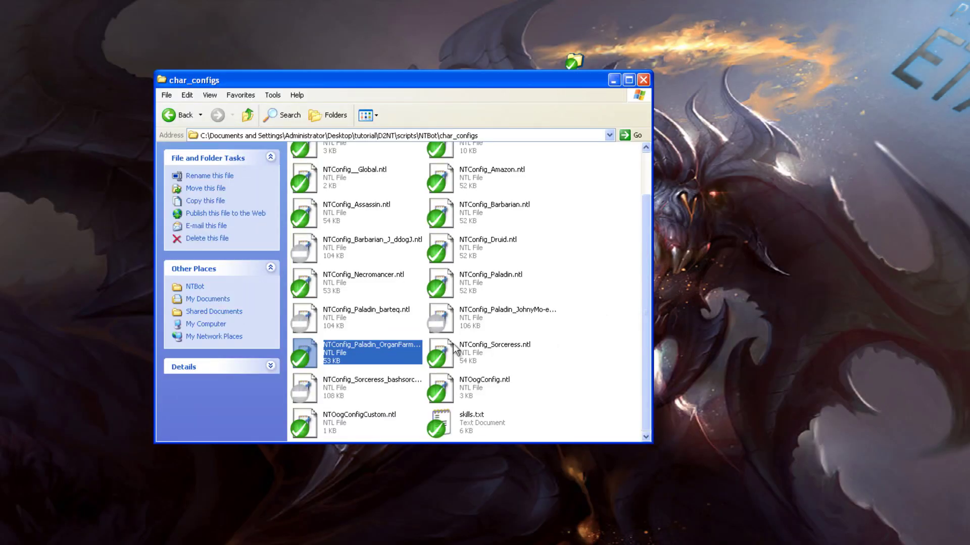
From the char_configs folder, open NTConfig_Paladin_JohnyMo-erae.ntl in Notepad++
click(481, 319)
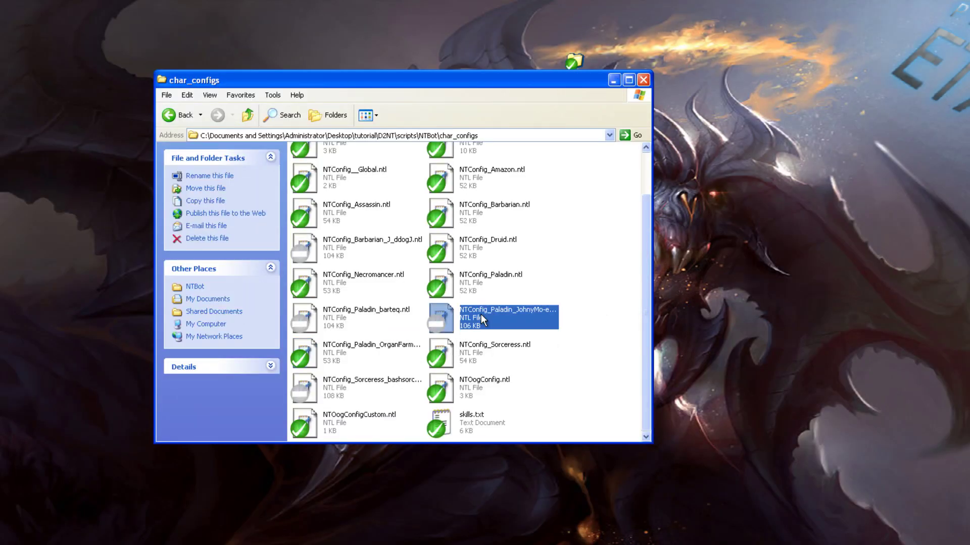
right_click(481, 319)
click(500, 332)
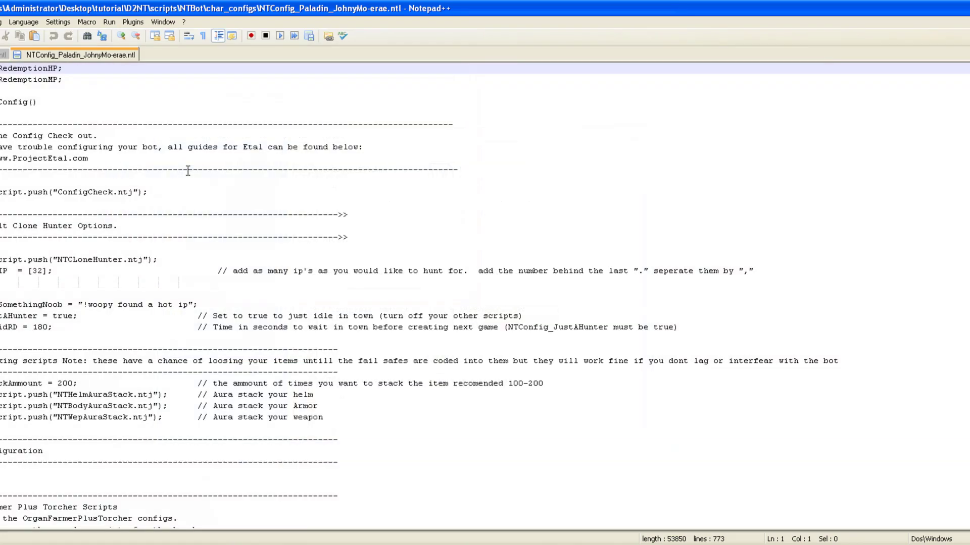
click(207, 194)
right_click(206, 194)
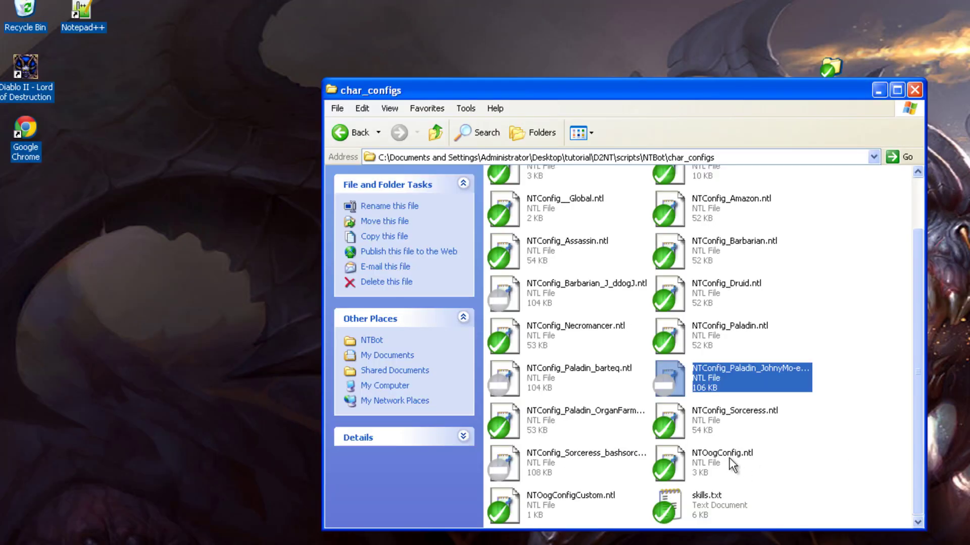
right_click(764, 370)
click(823, 389)
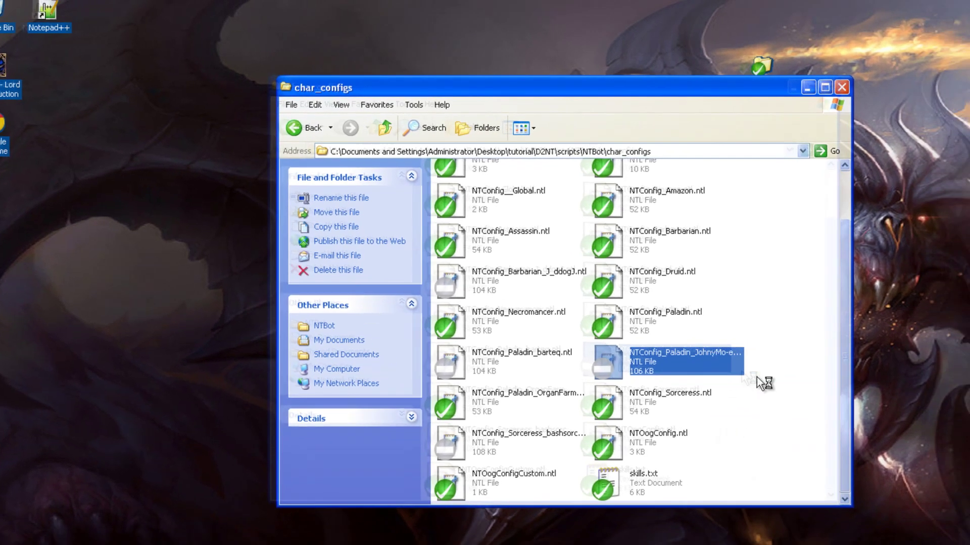
Replace all text in NTConfig_Paladin_JohnyMo-erae.ntl with the copied OrganFarmer configuration and save the file
click(281, 151)
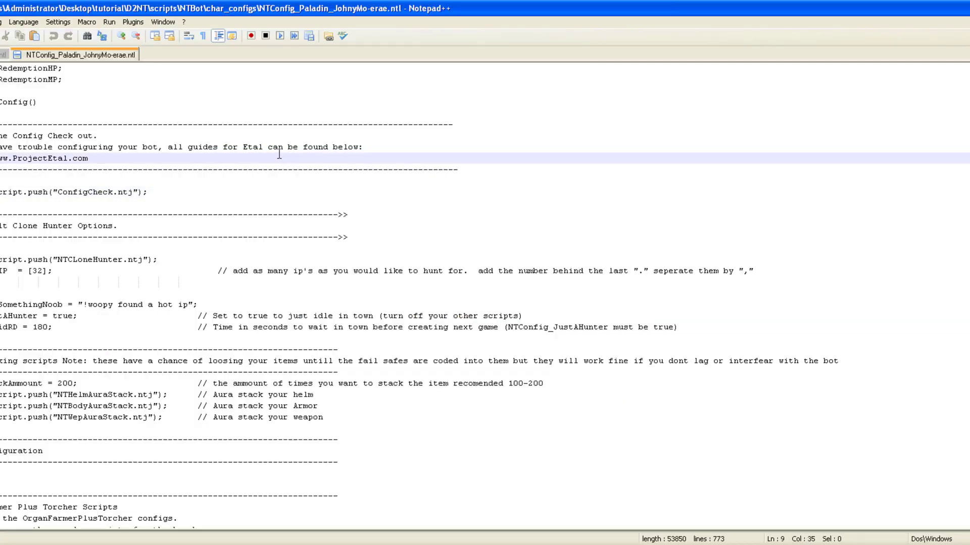
right_click(281, 151)
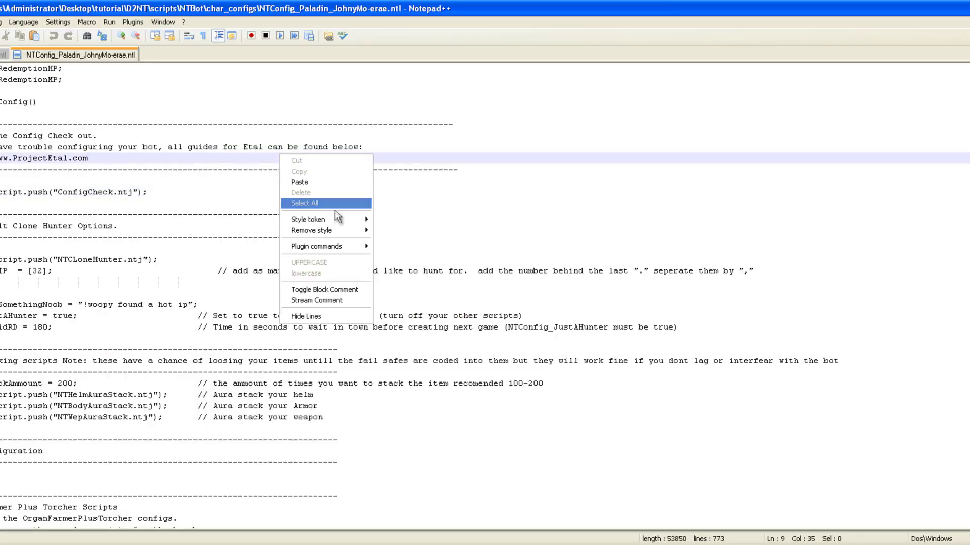
click(322, 201)
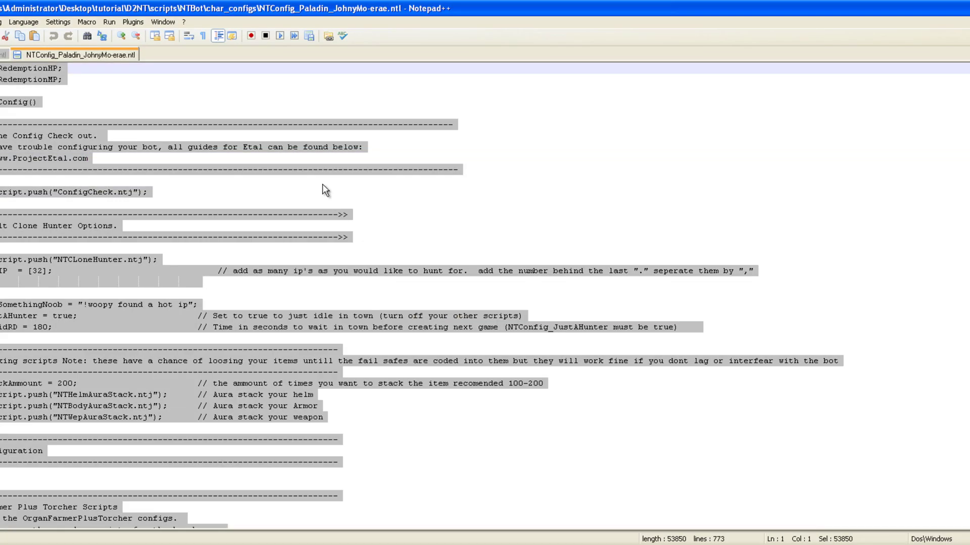
key(Delete)
key(ctrl+v)
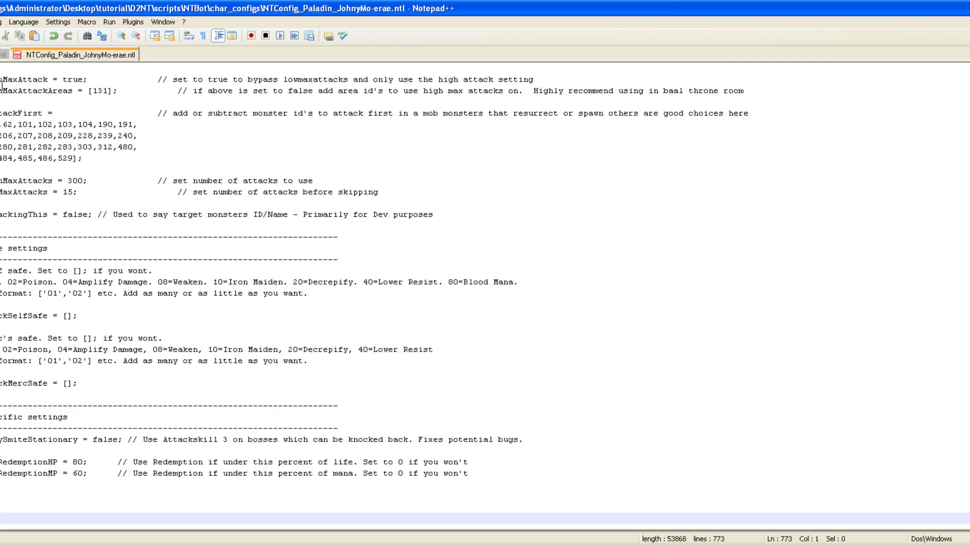
key(ctrl+s)
Close every open file except NTConfig_Paladin_JohnyMo-erae.ntl
right_click(2, 54)
right_click(111, 57)
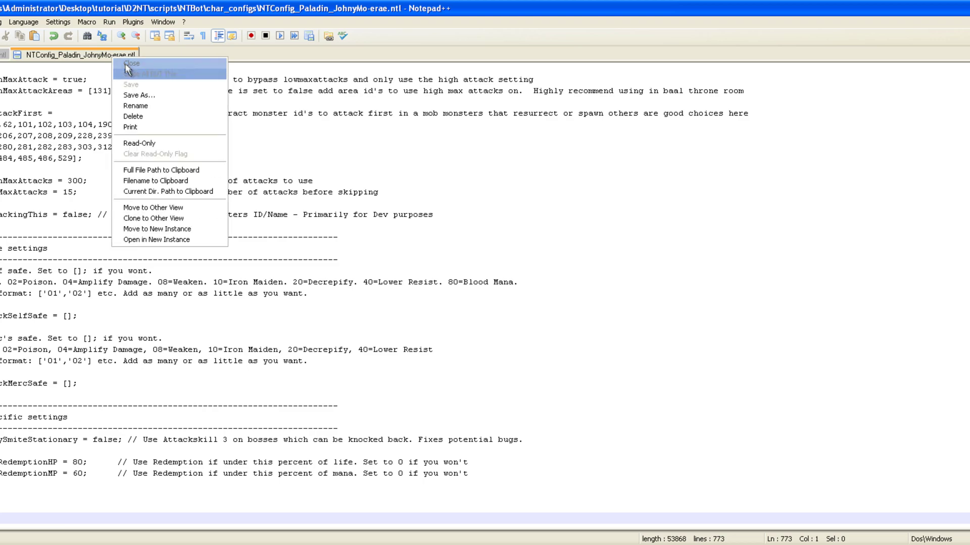
click(131, 73)
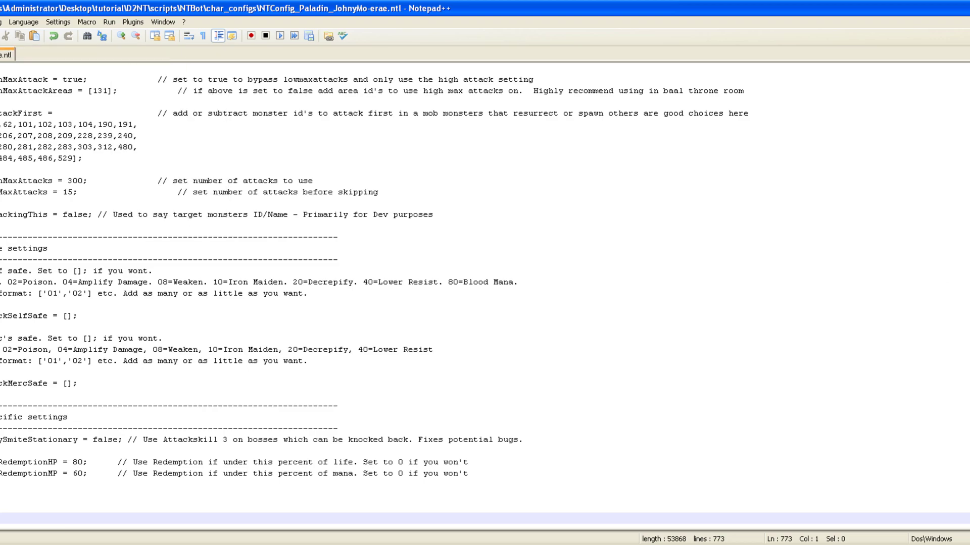
Uncomment the NTOrganFarmerPlusTorcher.ntj script line in the Organ Farmer Plus Torcher section
scroll(146, 261, up, 20)
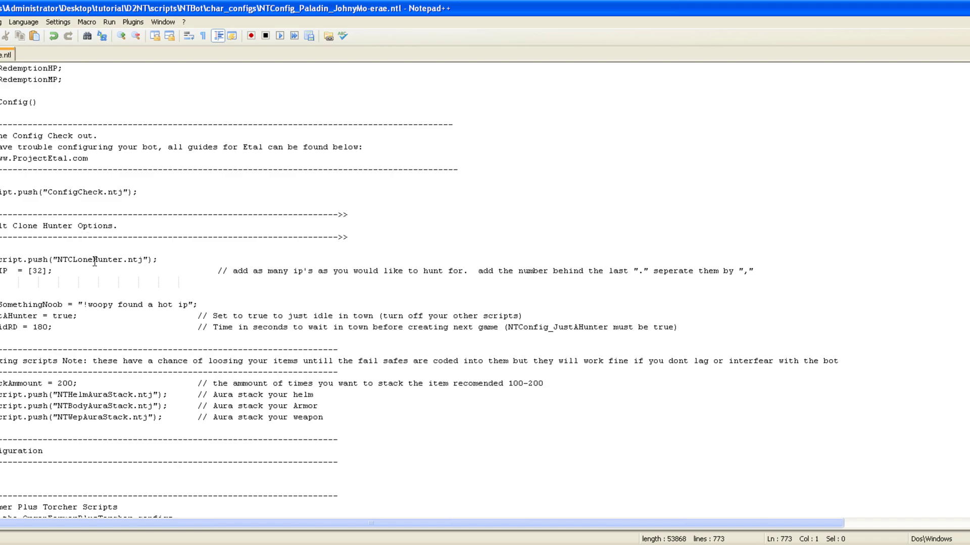
scroll(95, 261, down, 11)
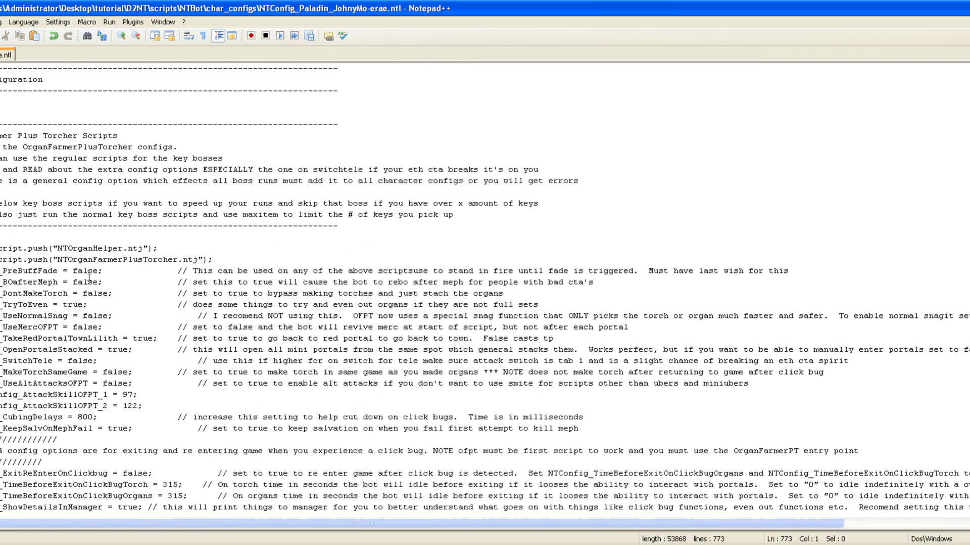
click(1, 260)
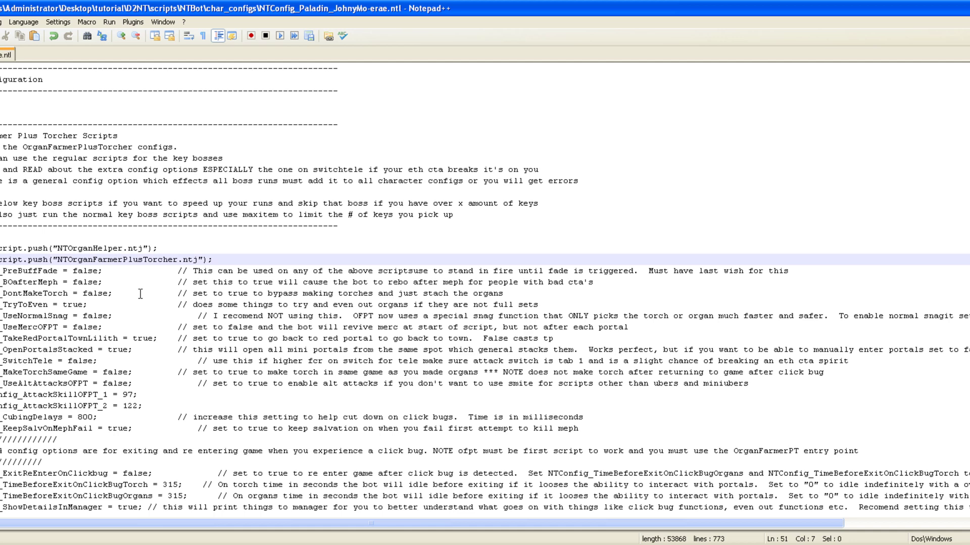
key(BackSpace)
key(BackSpace)
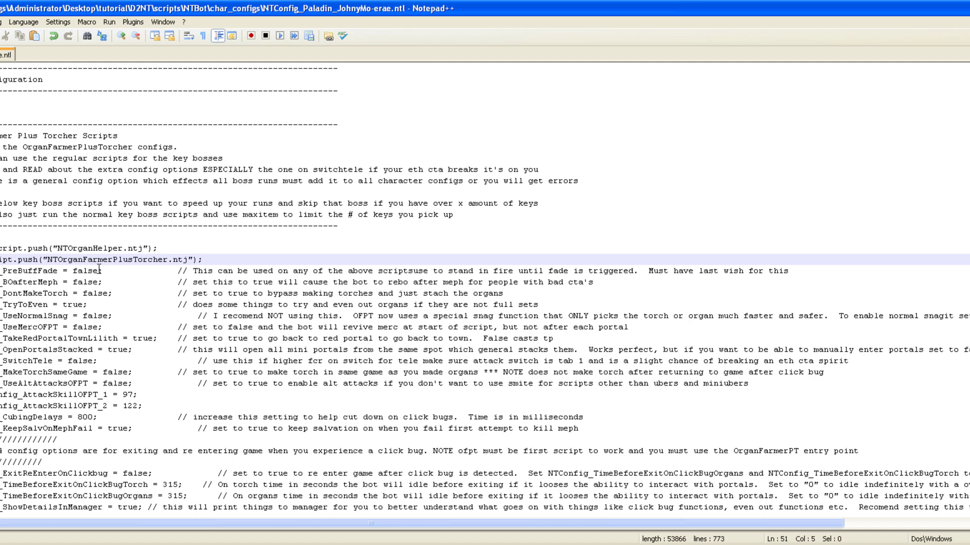
Delete the value of the DontMakeTorch option and re-enter it as false
click(100, 270)
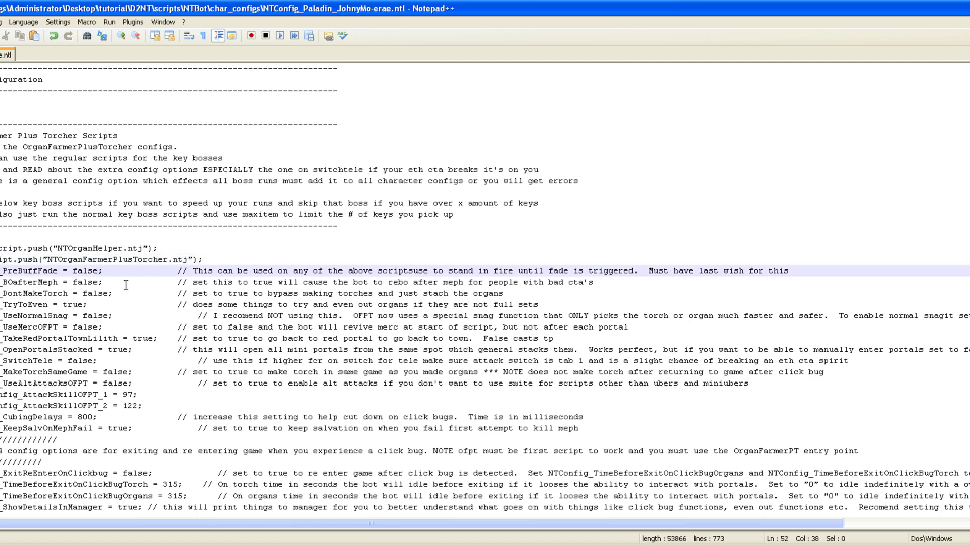
scroll(126, 286, down, 1)
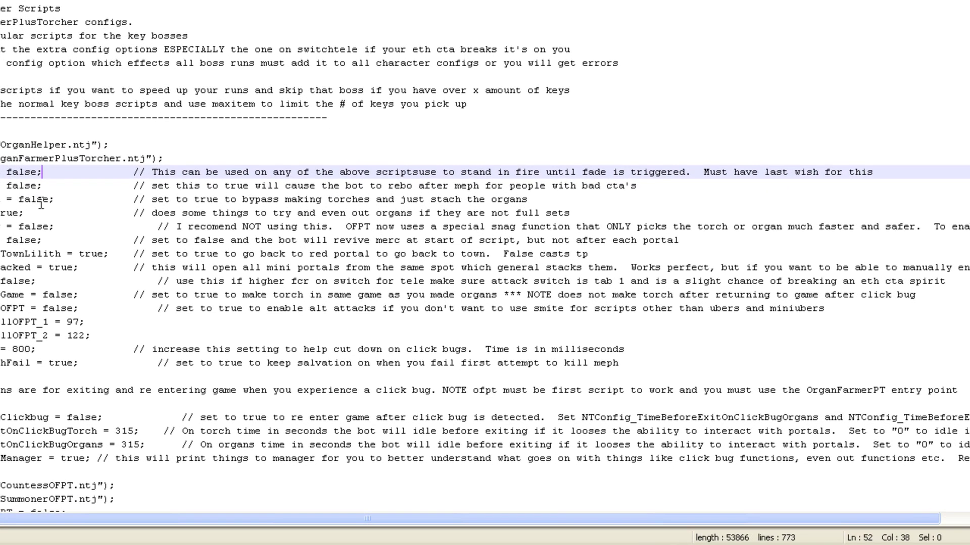
click(50, 201)
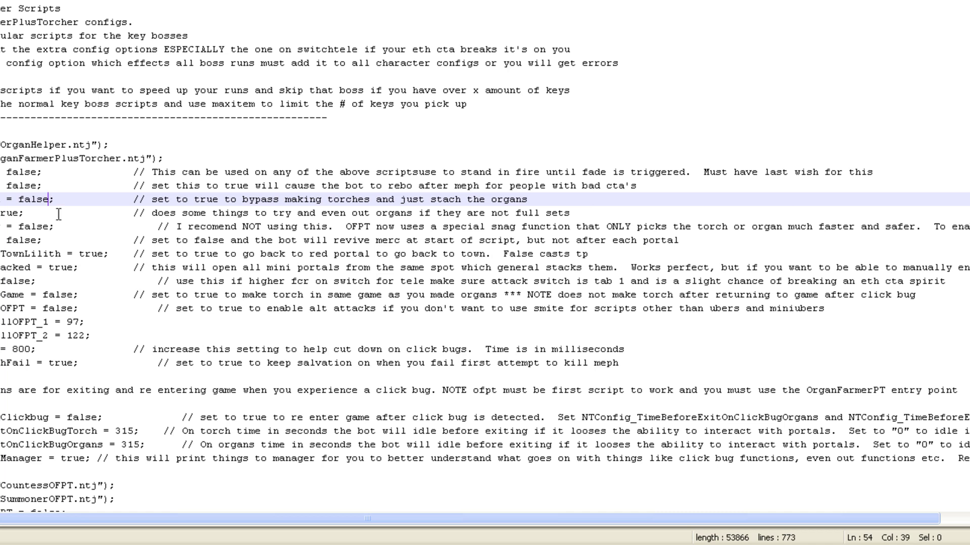
key(BackSpace)
key(BackSpace)
key(BackSpace)
key(BackSpace)
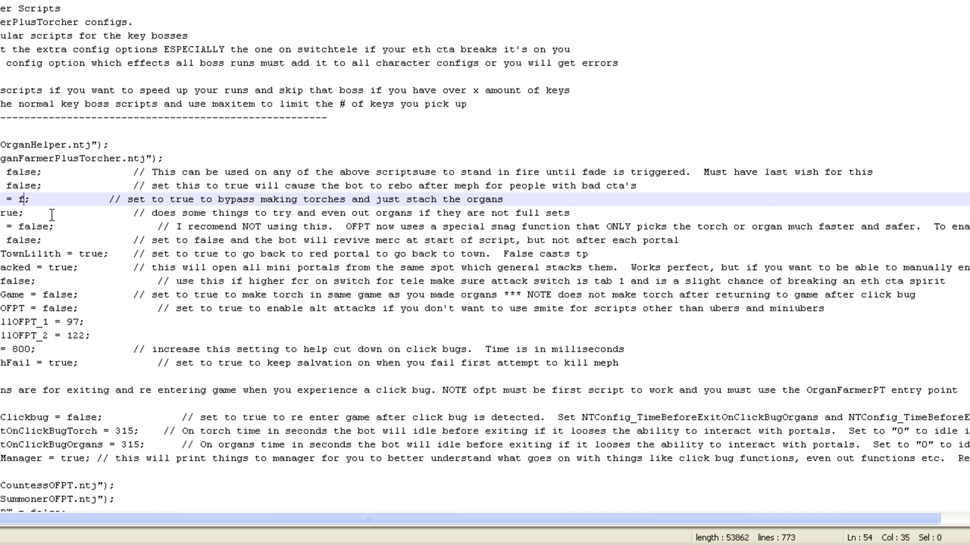
text(alse)
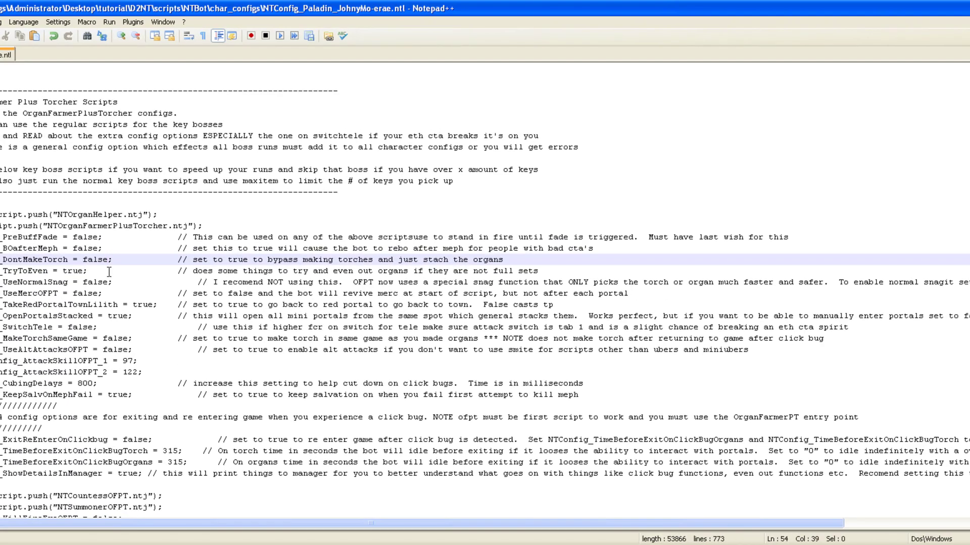
Review the TryToEven, UseNormalSnag and UseMercOFPT options of the torcher script
click(109, 272)
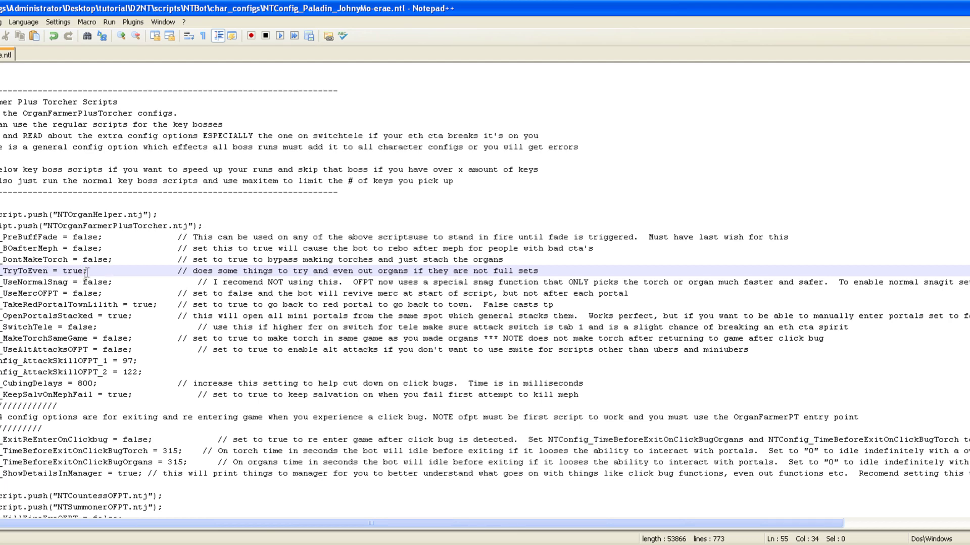
key(Down)
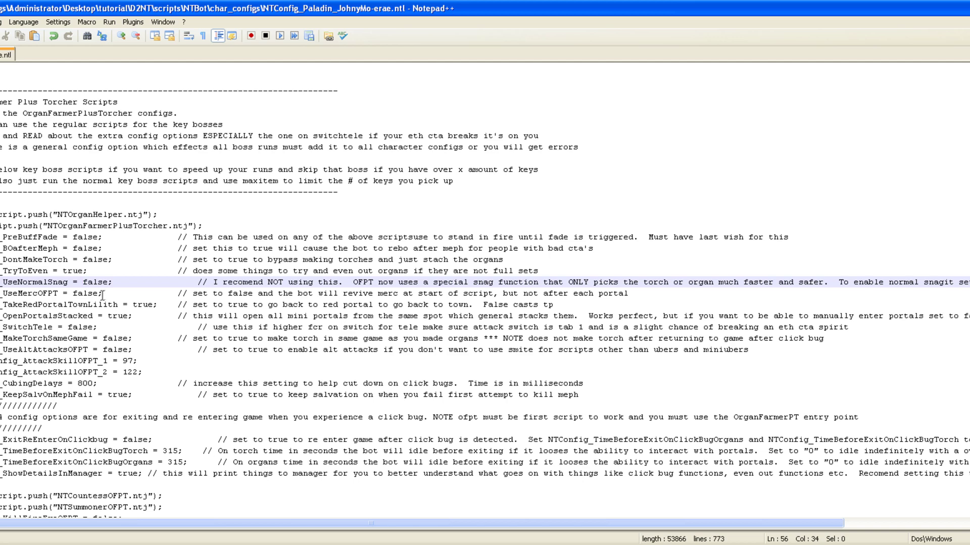
click(98, 293)
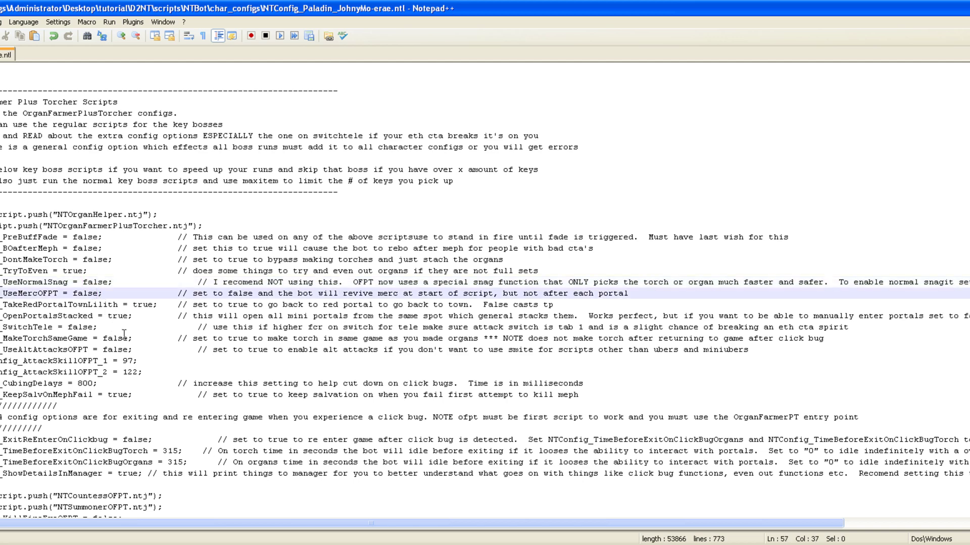
Set the SwitchTele option of the torcher script to true
click(95, 328)
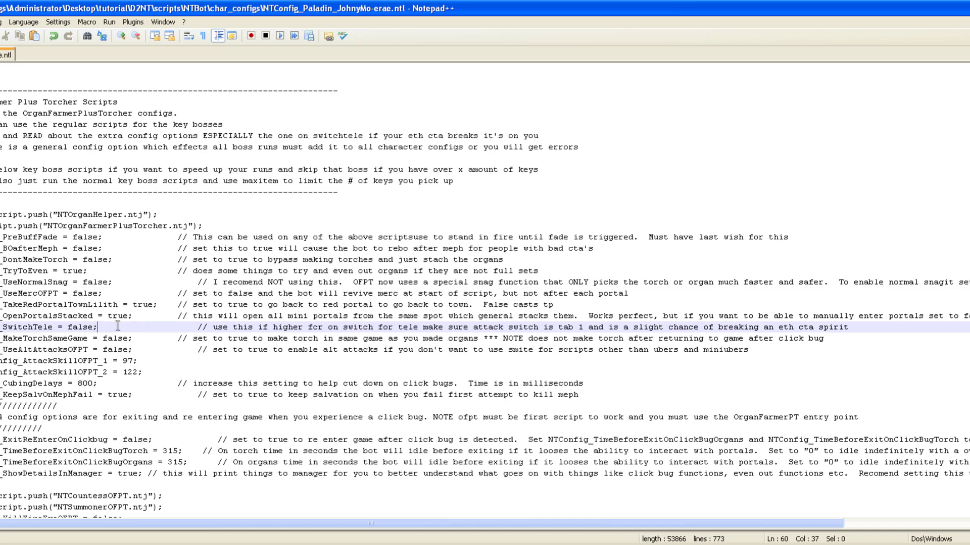
key(BackSpace)
key(BackSpace)
key(BackSpace)
key(BackSpace)
key(BackSpace)
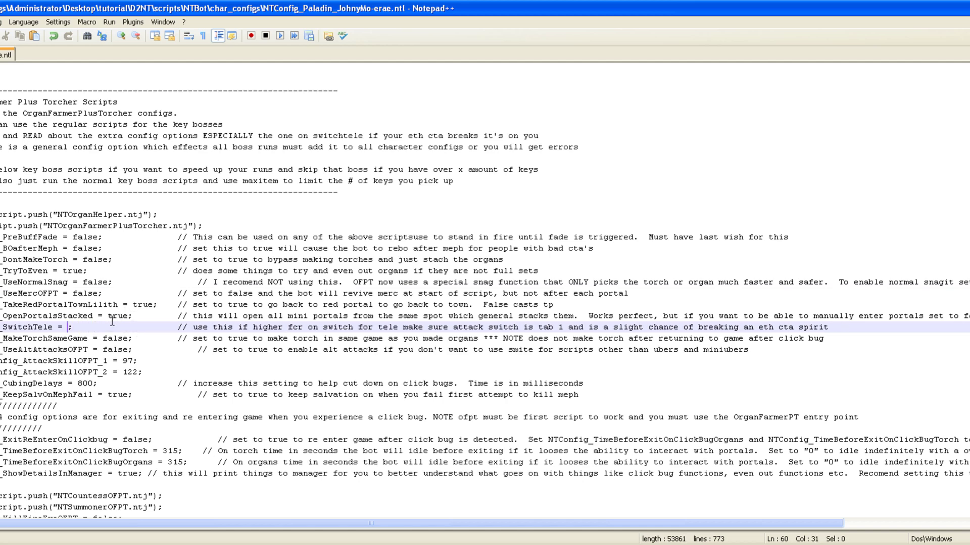
text(true)
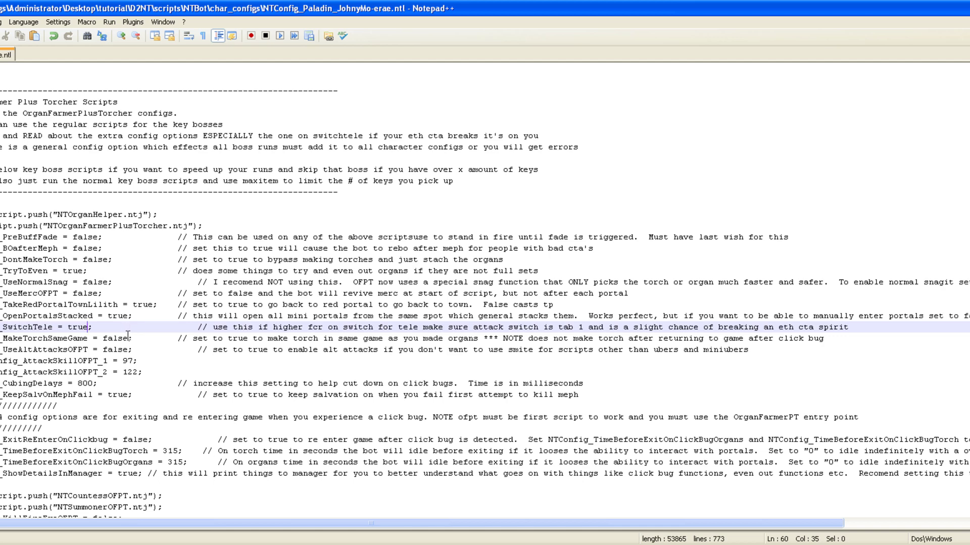
Review the MakeTorchSameGame and UseAltAttacksOFPT options and the attack skill, cubing delay and click bug settings below them
click(123, 339)
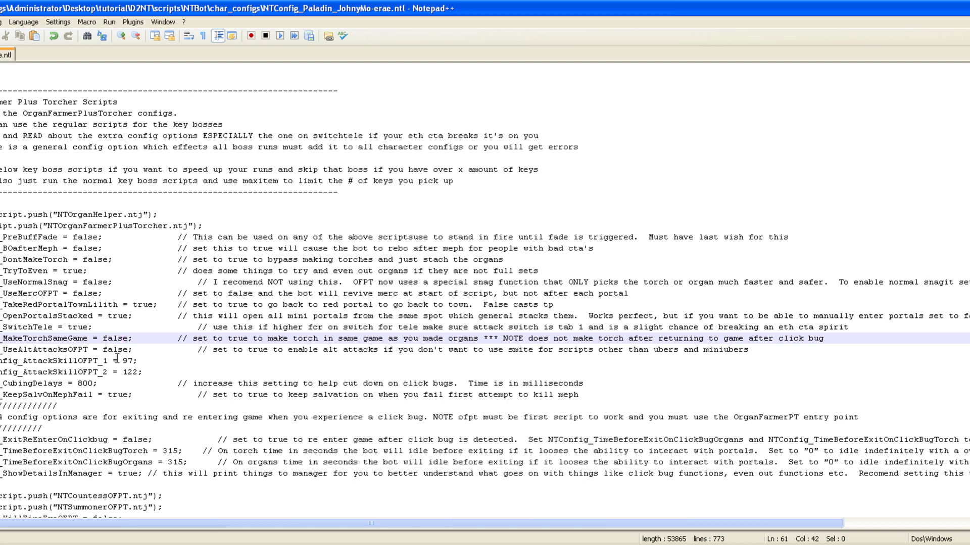
click(130, 345)
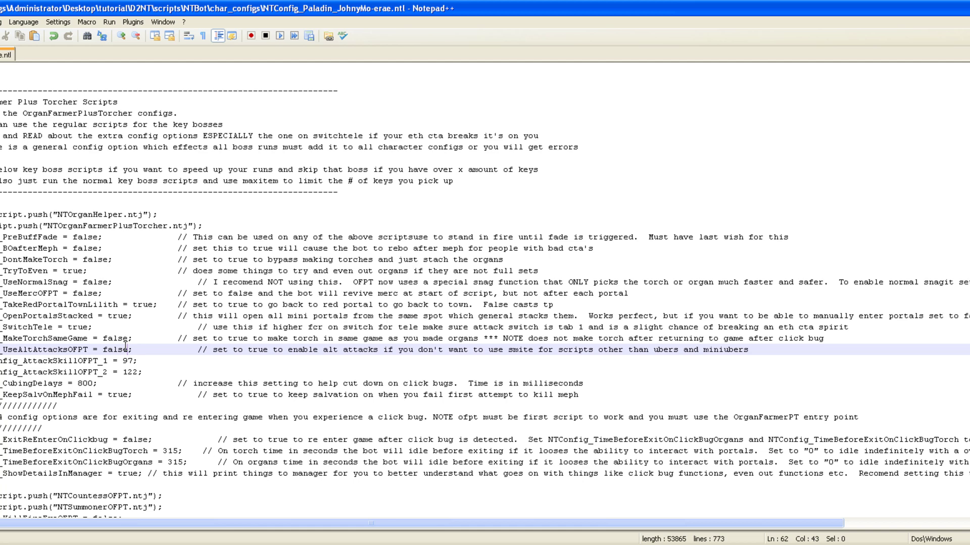
scroll(125, 345, down, 1)
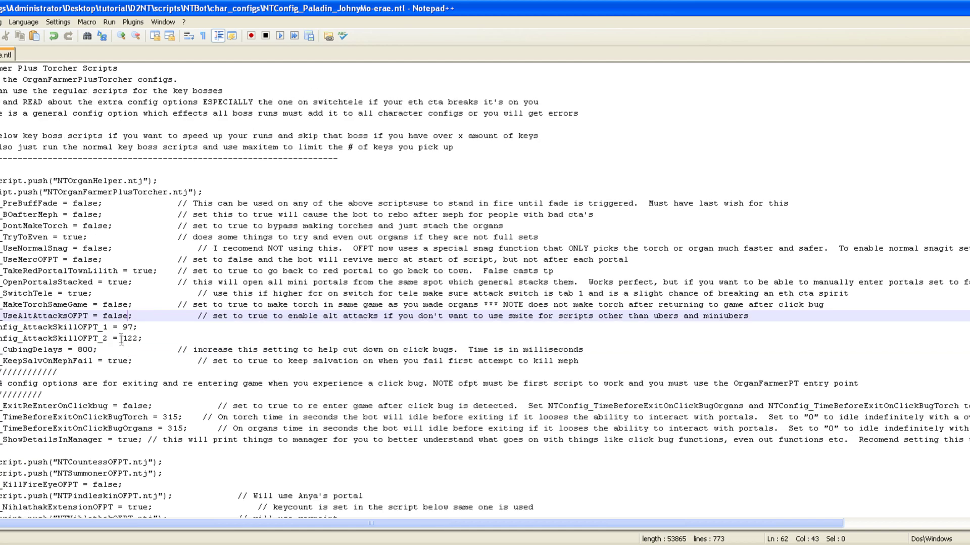
scroll(86, 345, down, 1)
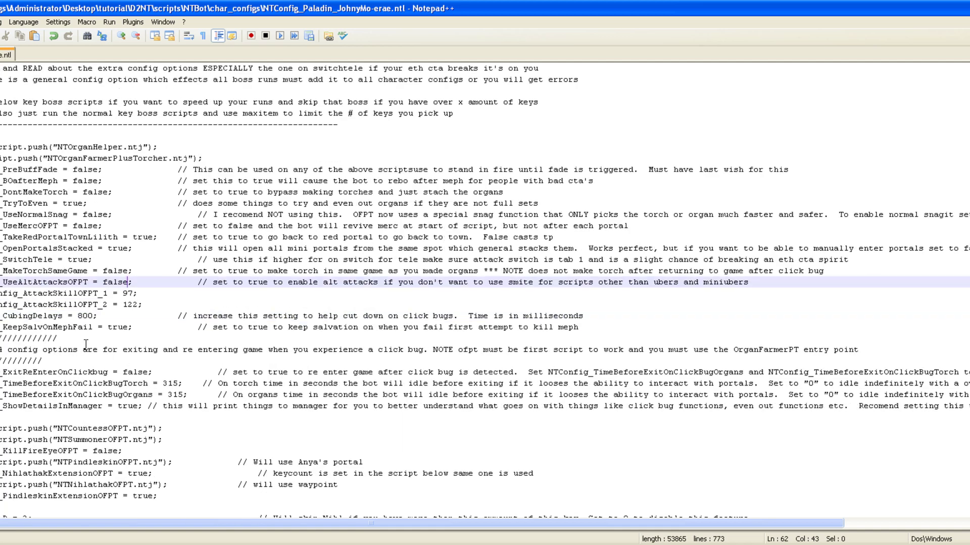
scroll(139, 332, down, 1)
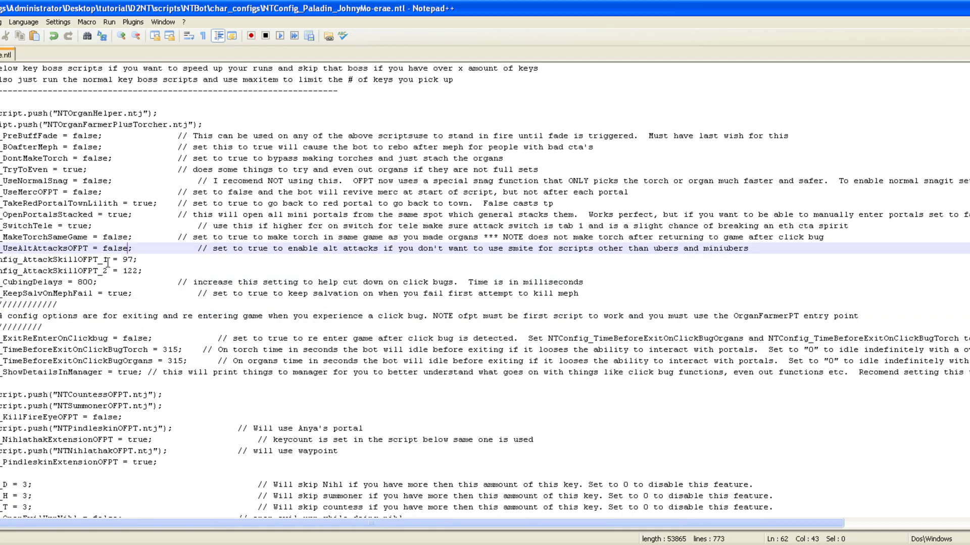
click(112, 237)
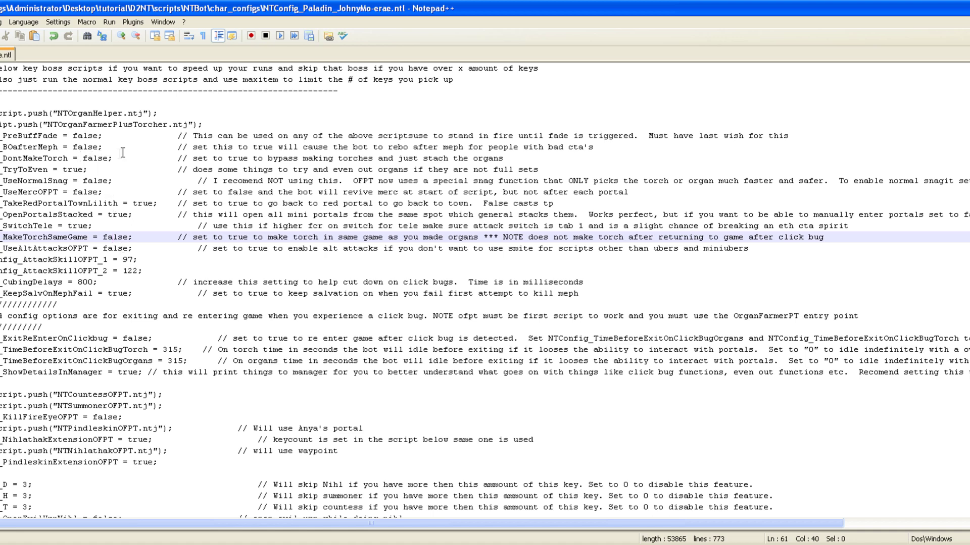
Set the PreBuffFade option of the torcher script to true
click(89, 136)
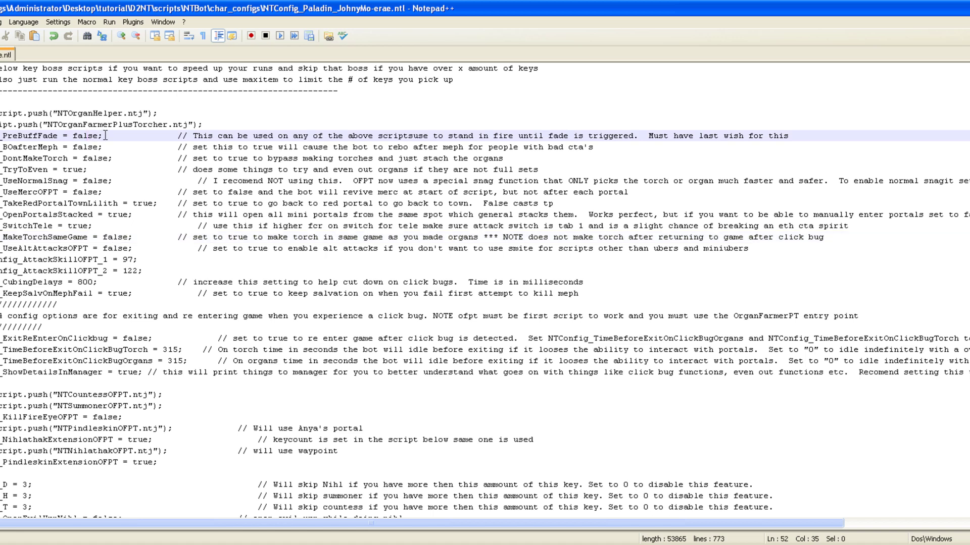
key(Right)
key(Right)
key(Right)
key(Left)
key(BackSpace)
key(BackSpace)
key(BackSpace)
key(BackSpace)
key(BackSpace)
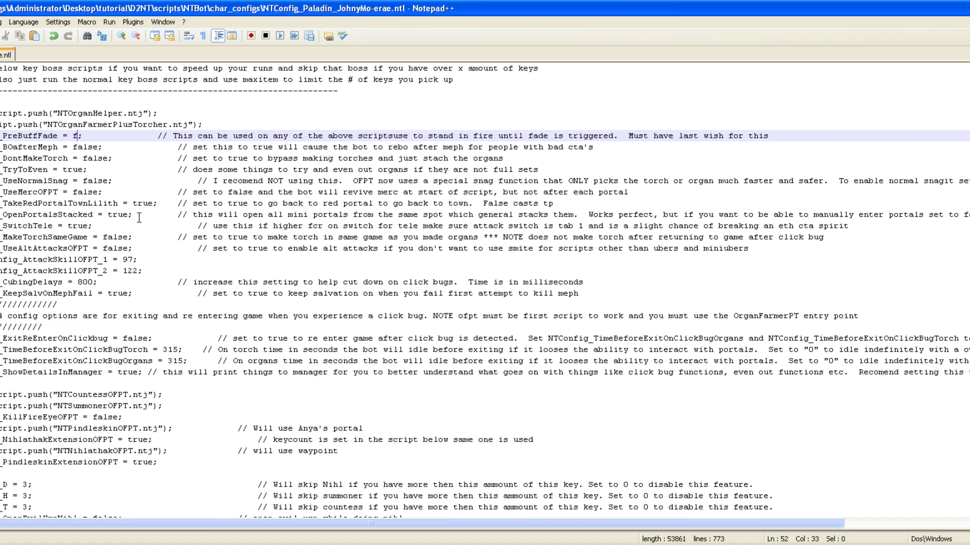
text(true)
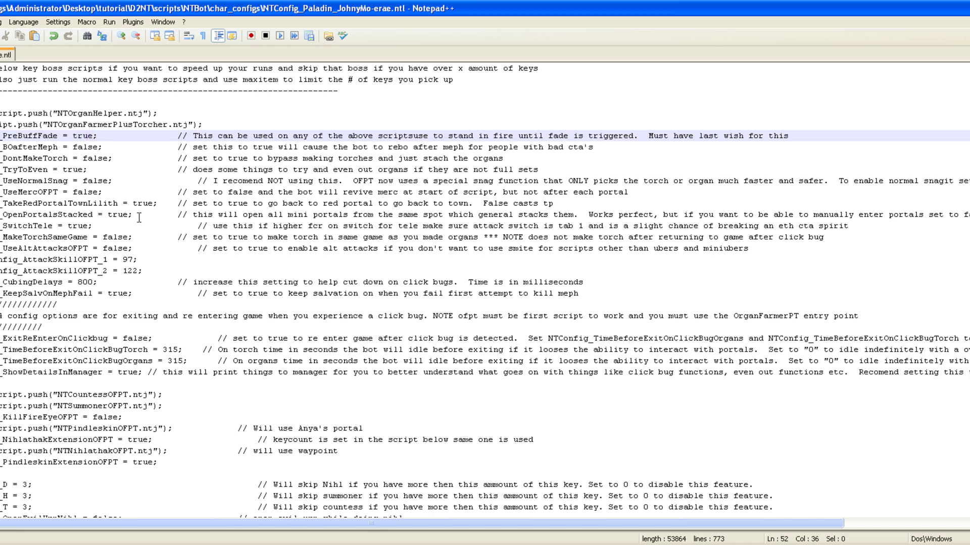
Uncomment the NTCountessOFPT.ntj and NTSummonerOFPT.ntj script lines
scroll(162, 310, down, 4)
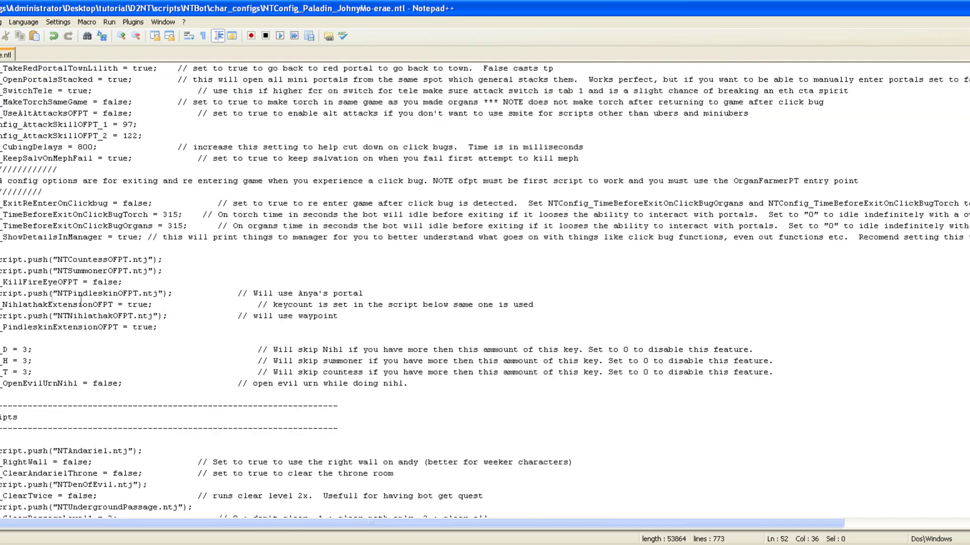
scroll(81, 301, down, 3)
click(30, 248)
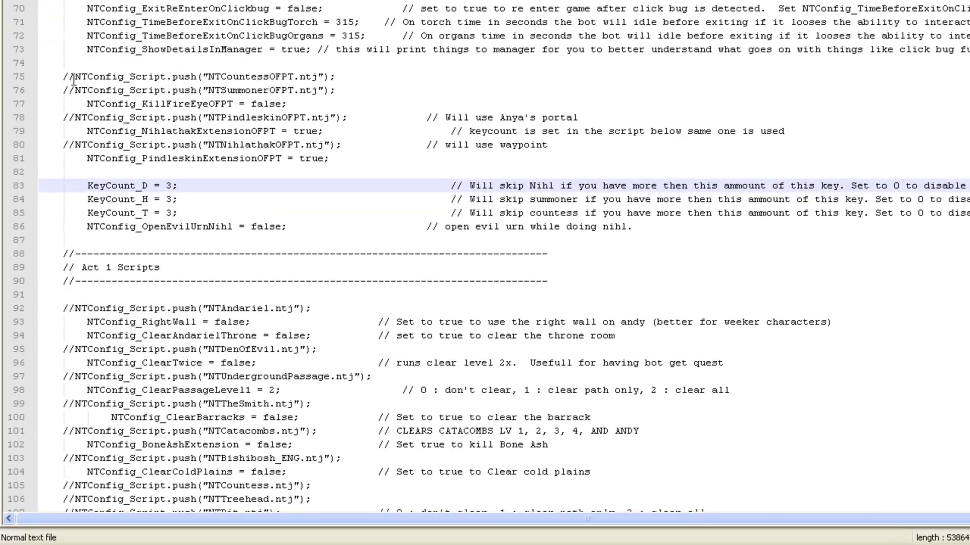
click(75, 78)
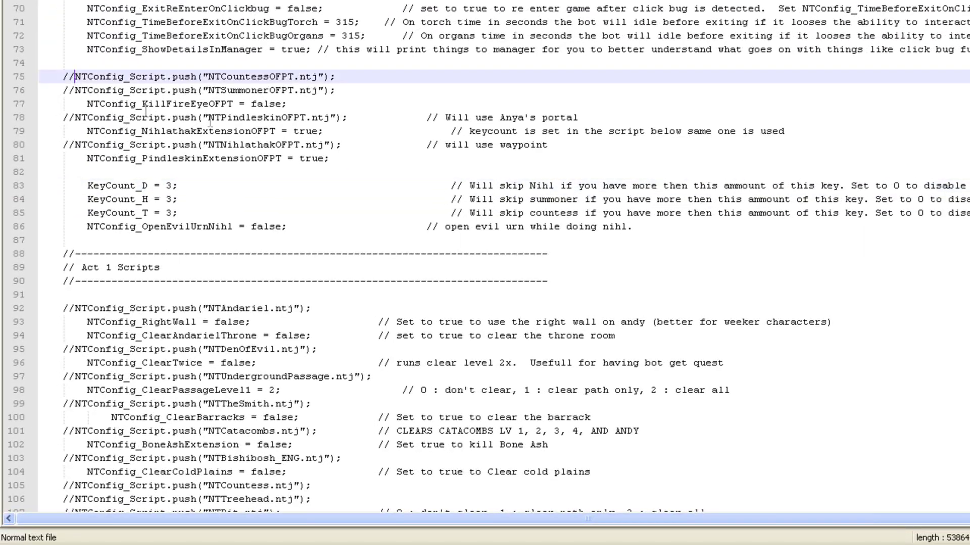
key(BackSpace)
key(BackSpace)
key(Down)
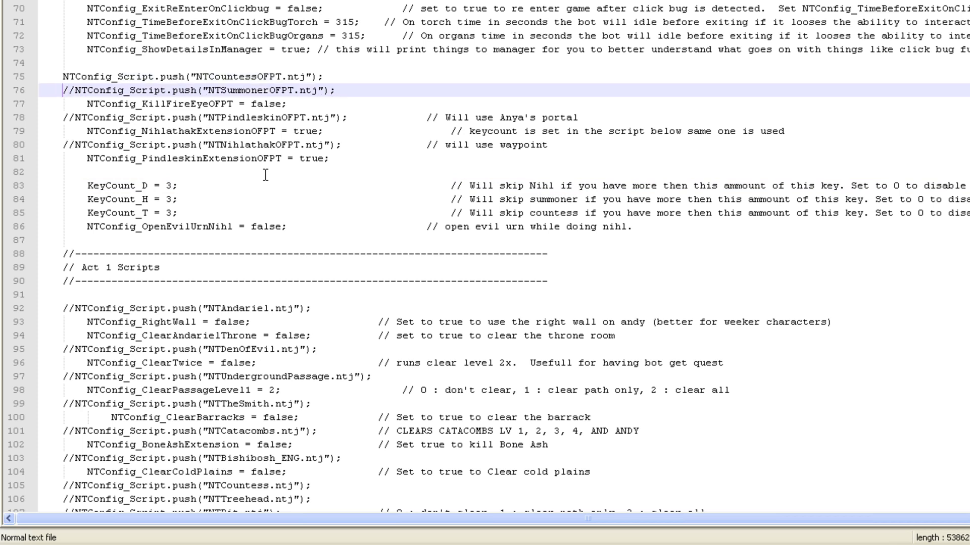
key(Delete)
key(Delete)
Uncomment the NTNihlathakOFPT.ntj script line, leaving NTPindleskinOFPT.ntj commented out
key(Down)
key(Down)
key(Down)
key(Down)
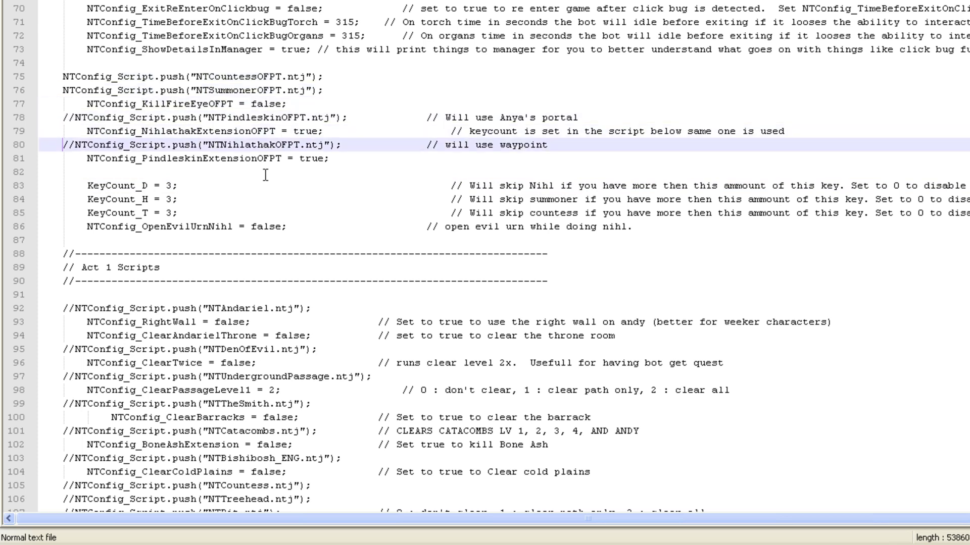
key(Delete)
key(Delete)
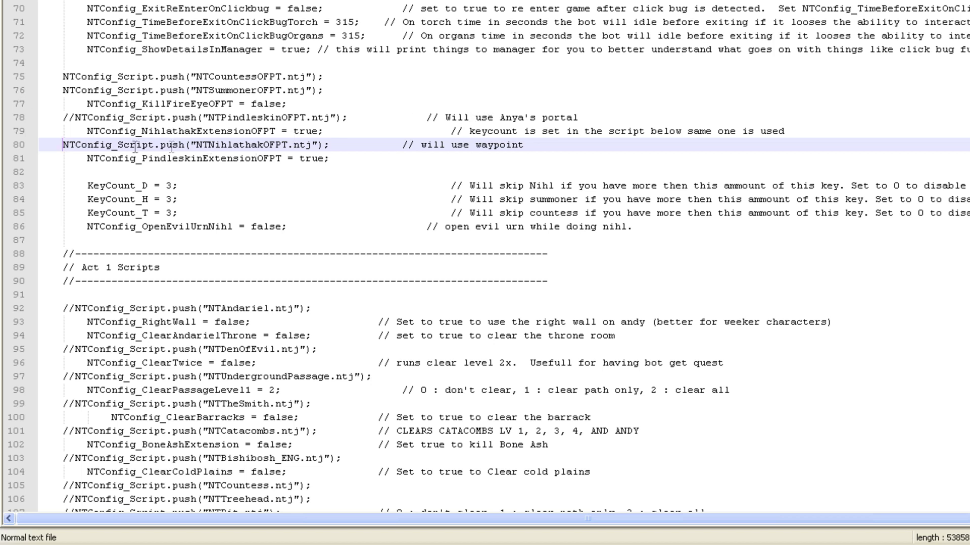
Examine the KeyCount options together with the Countess, Summoner, Pindleskin and Nihlathak script lines above them
click(177, 187)
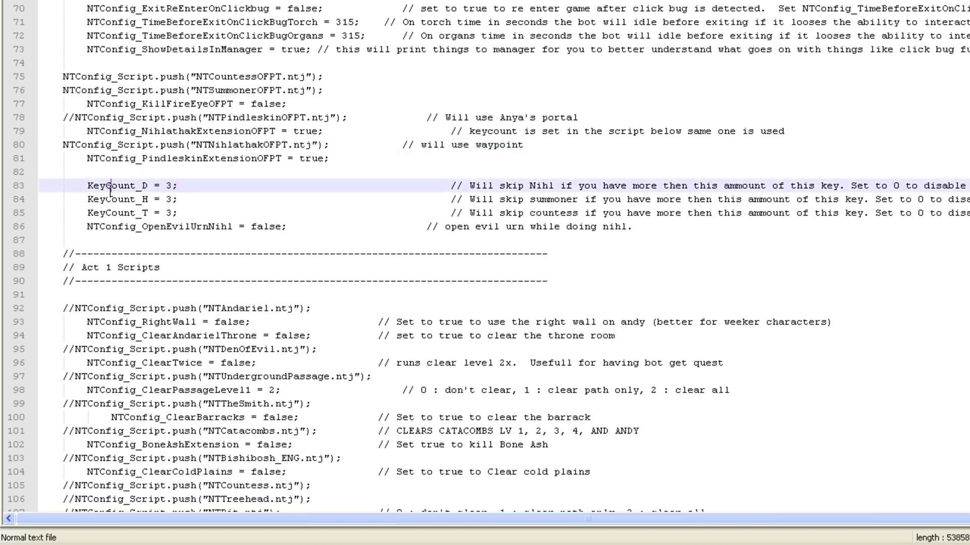
drag(87, 187, 119, 202)
click(110, 196)
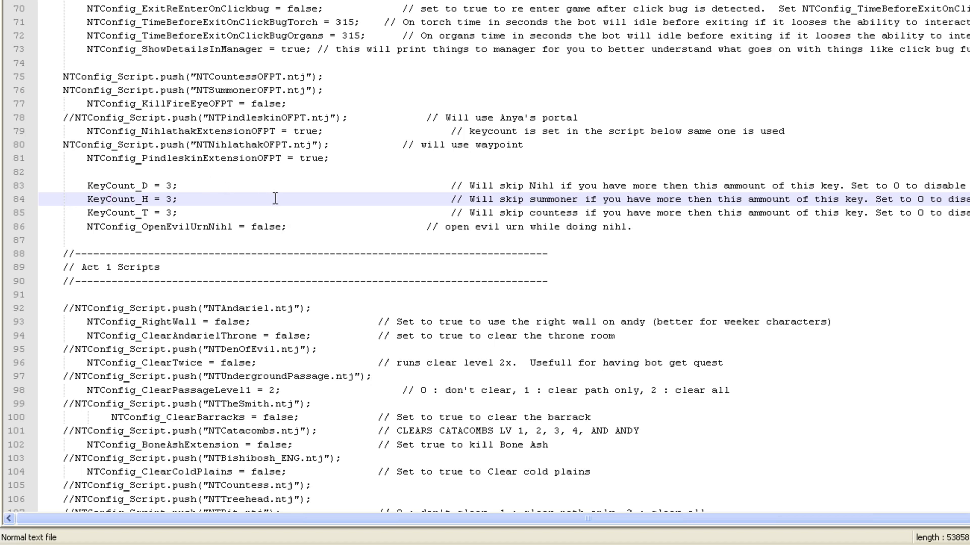
click(76, 76)
key(Down)
key(Down)
key(Down)
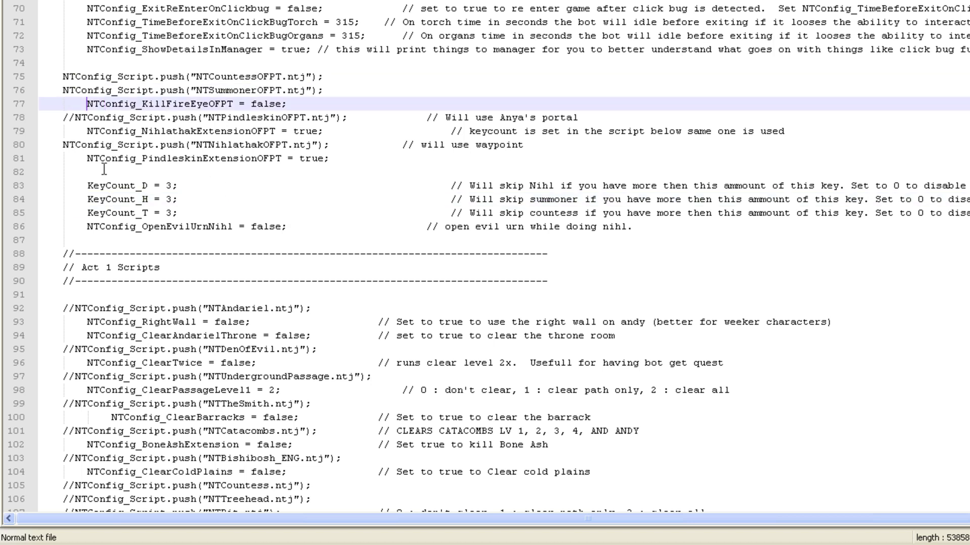
key(Down)
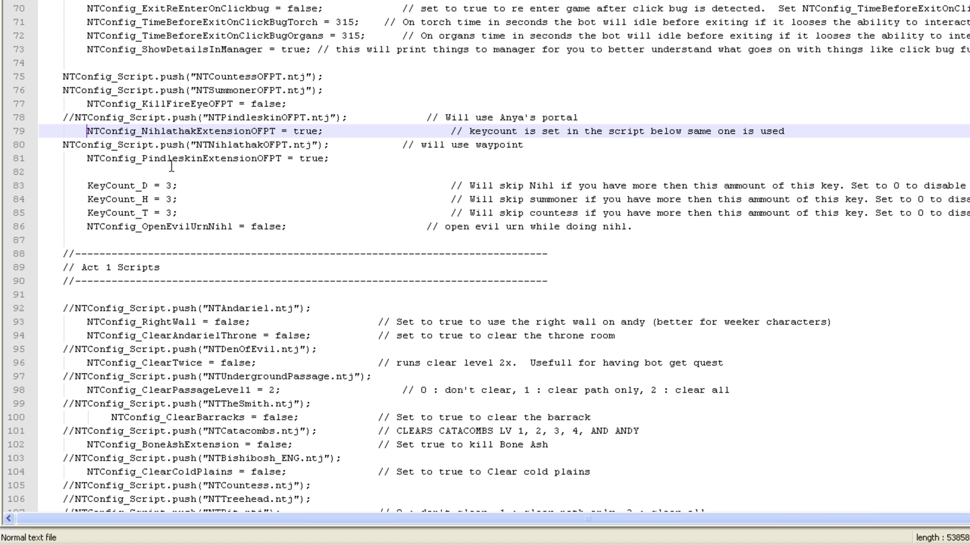
key(Down)
key(Down)
key(Down)
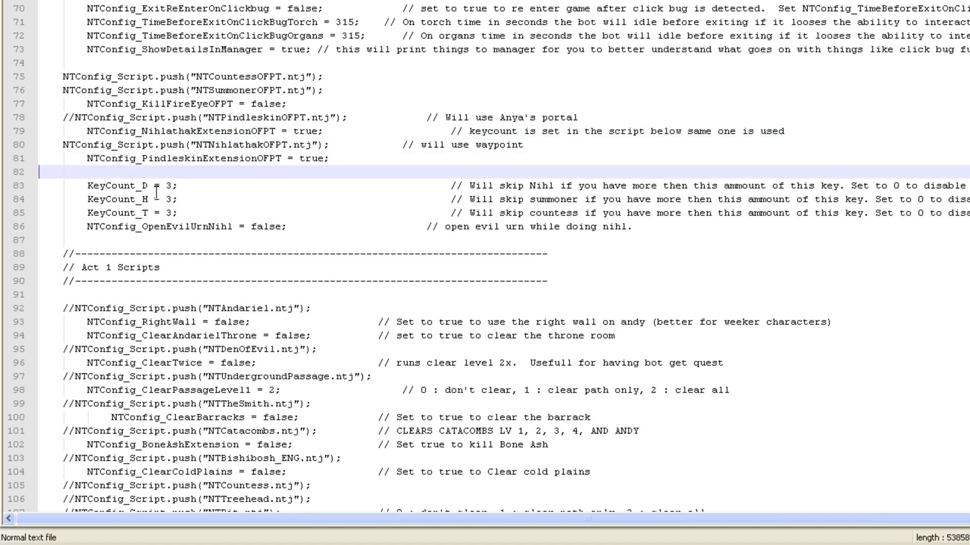
key(Down)
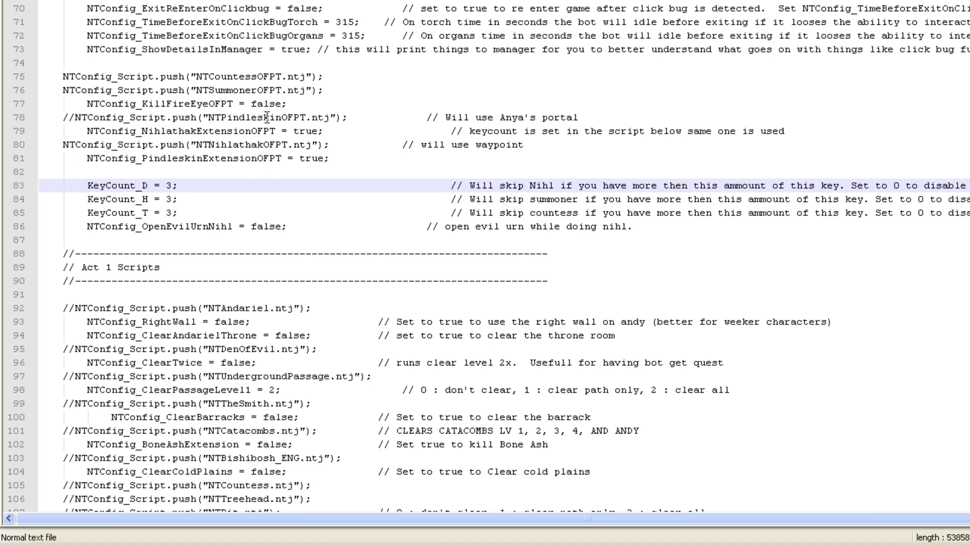
Go over the Pindleskin and Nihlathak extension lines and check which key count option governs each boss
key(Up)
key(Up)
key(Up)
key(Up)
key(Up)
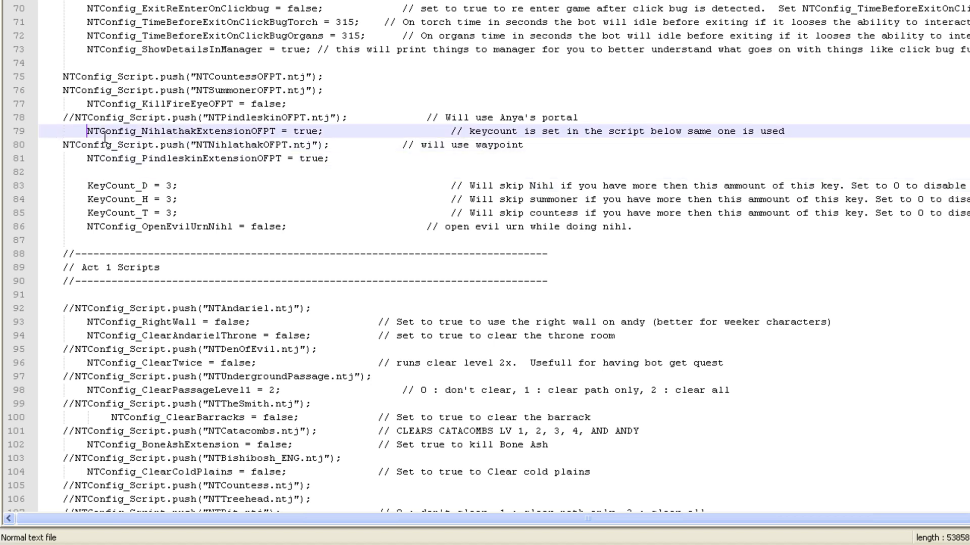
key(Up)
key(Down)
key(Down)
key(Down)
key(Down)
key(Down)
key(Down)
key(Down)
key(Down)
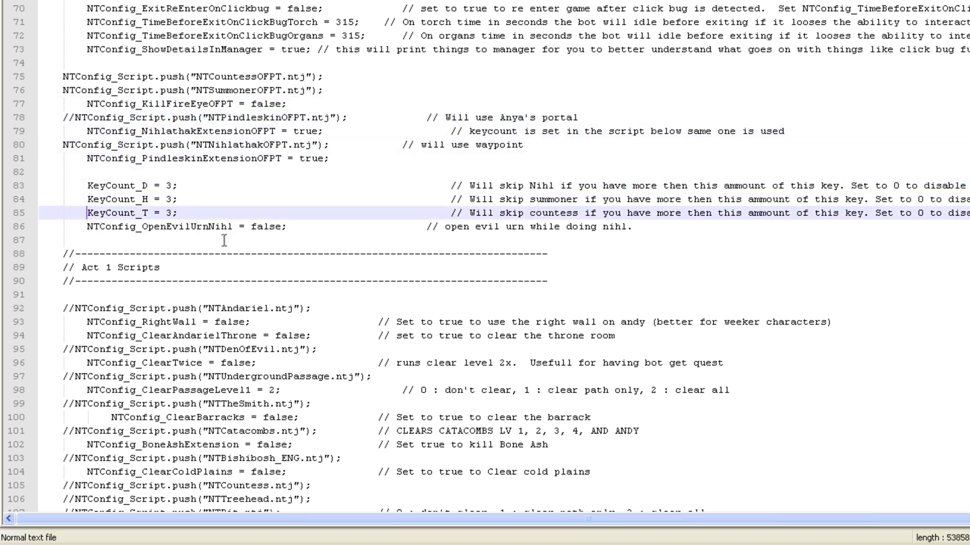
Review the KeyCount_D, KeyCount_H and KeyCount_T limits and the OpenEvilUrnNihl option
key(Up)
key(Up)
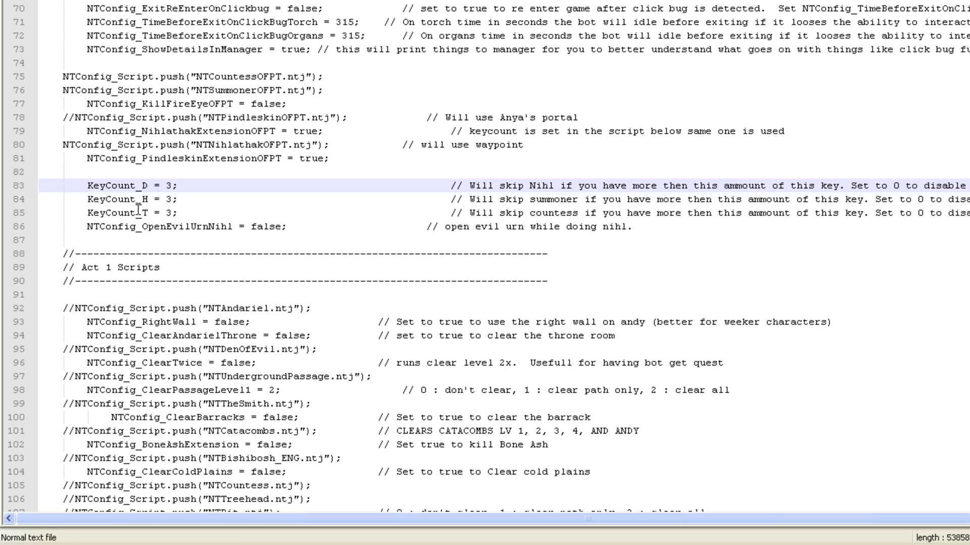
key(shift+Down)
key(shift+Down)
key(shift+Down)
click(141, 200)
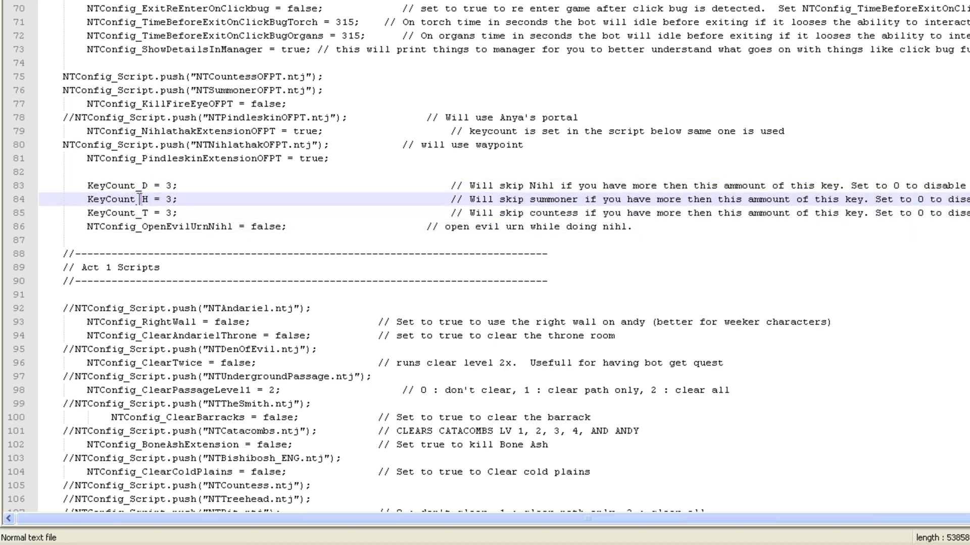
key(Up)
key(Up)
key(Down)
key(Down)
key(Down)
key(Down)
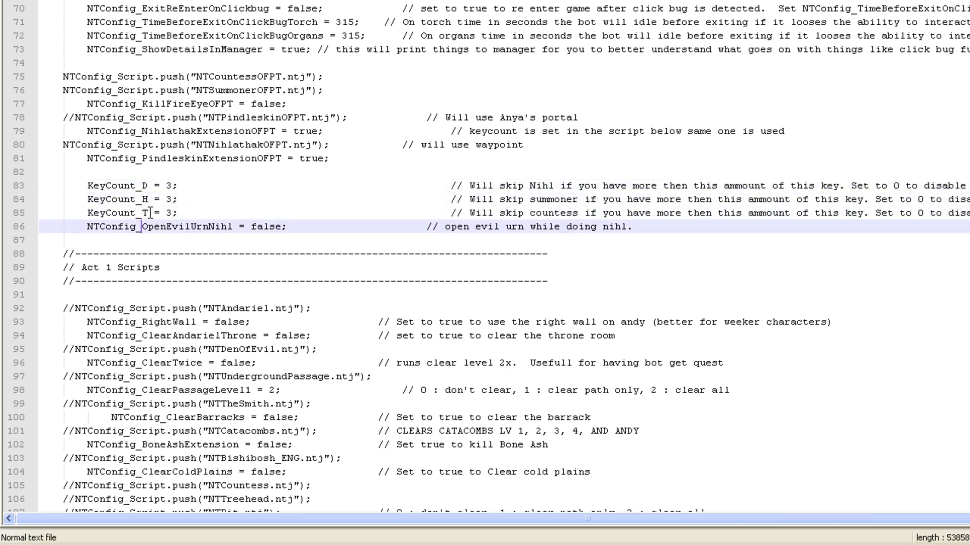
Uncomment the NTPit.ntj script line in the Act 1 Scripts section
scroll(150, 212, down, 3)
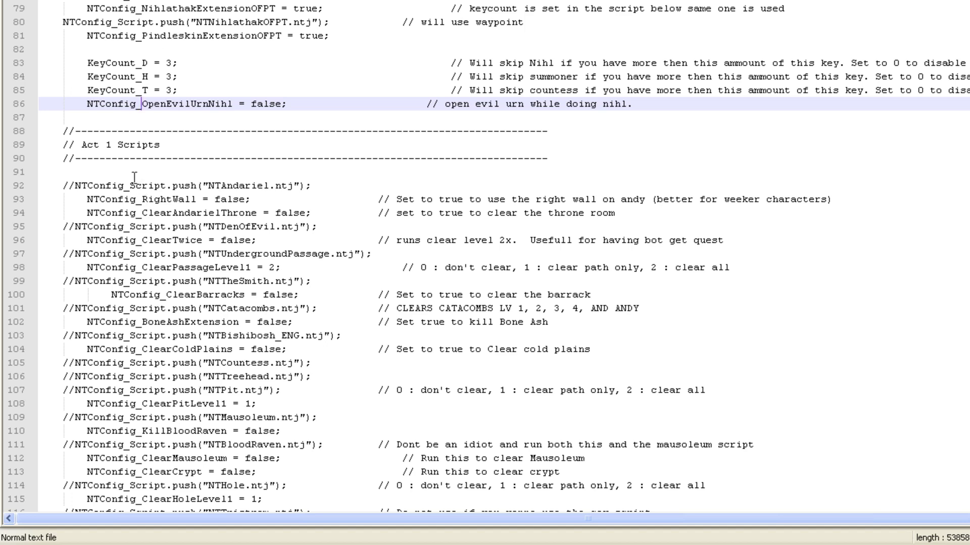
scroll(137, 184, down, 2)
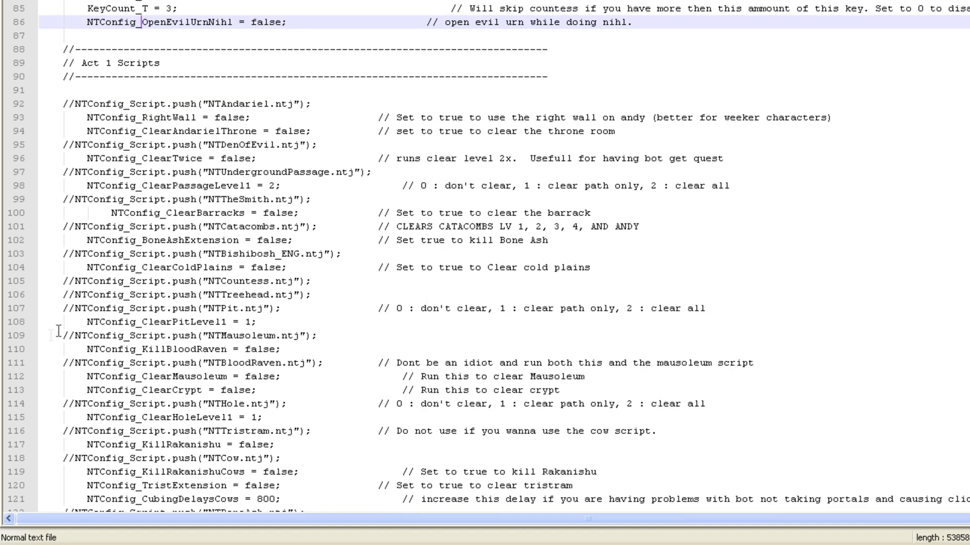
click(76, 309)
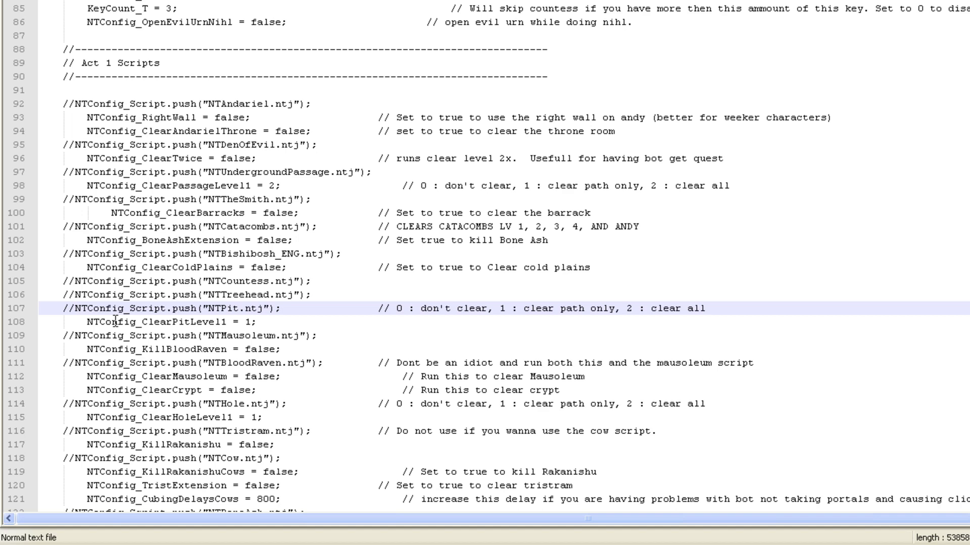
key(BackSpace)
key(BackSpace)
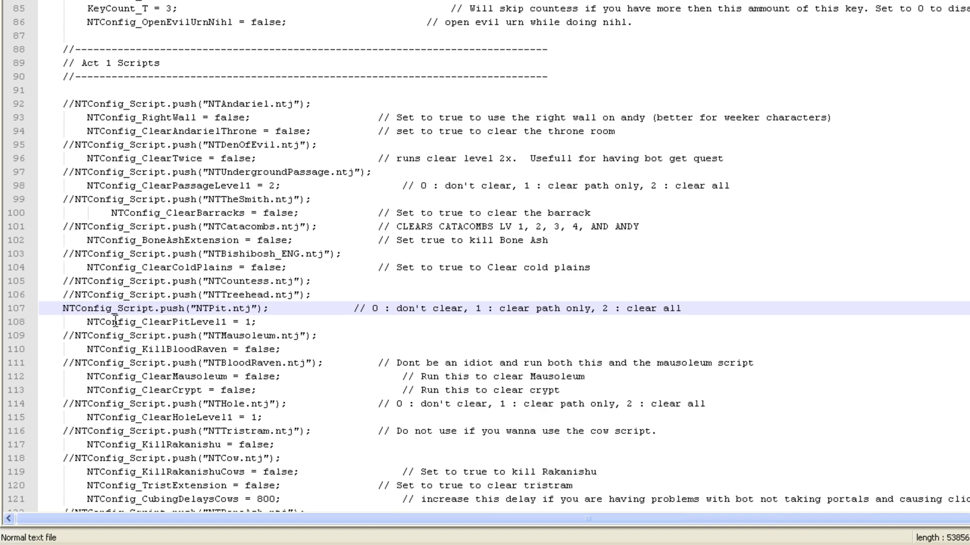
Review the Act 1 script lines below the Pit entry and examine the NTConfig_ClearPitLevel1 option
scroll(216, 309, down, 1)
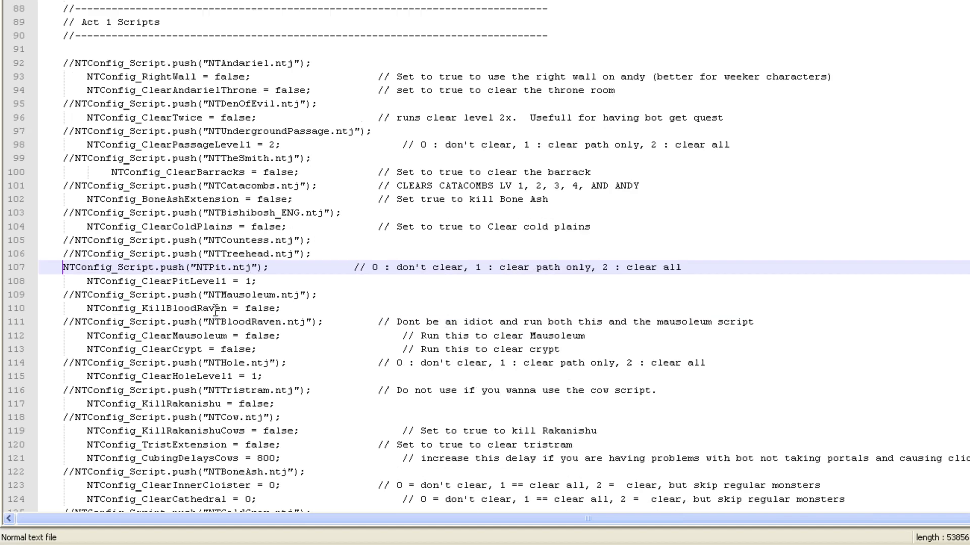
scroll(216, 309, down, 2)
scroll(214, 283, down, 2)
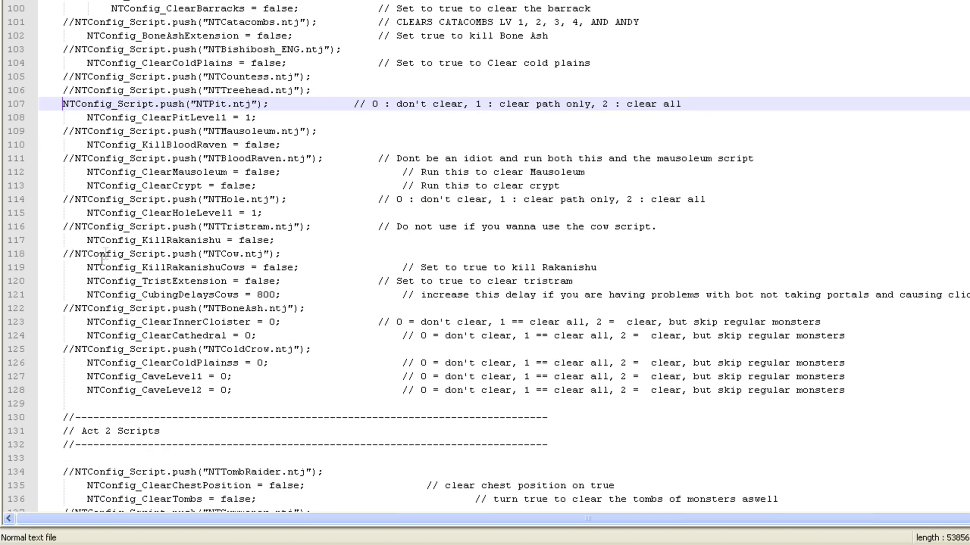
click(273, 120)
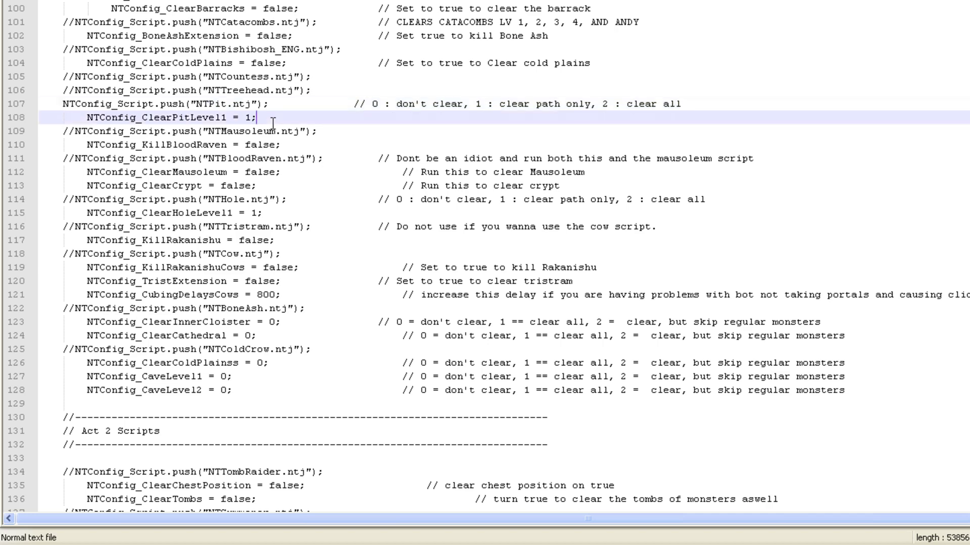
click(252, 117)
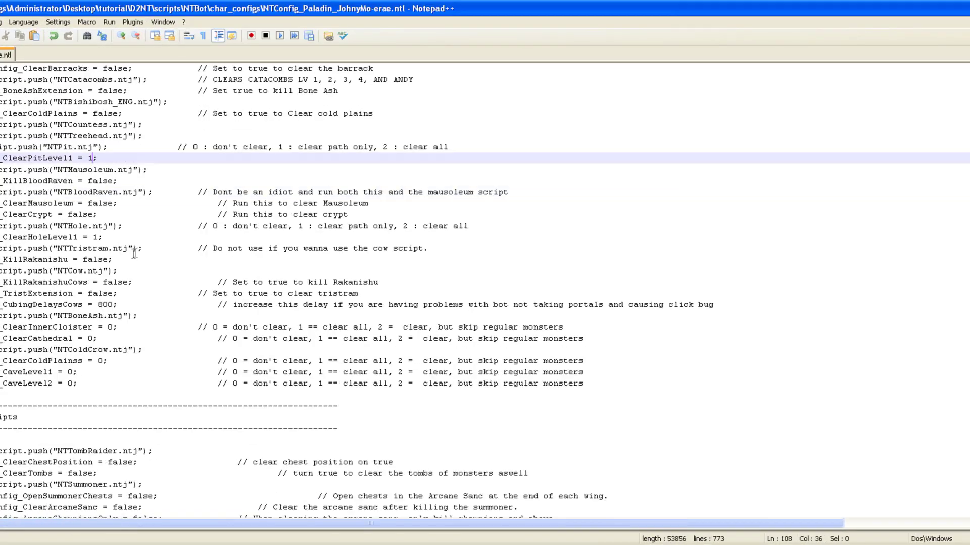
Set the maximum game length to 0 in the general settings below the act scripts
scroll(134, 254, down, 6)
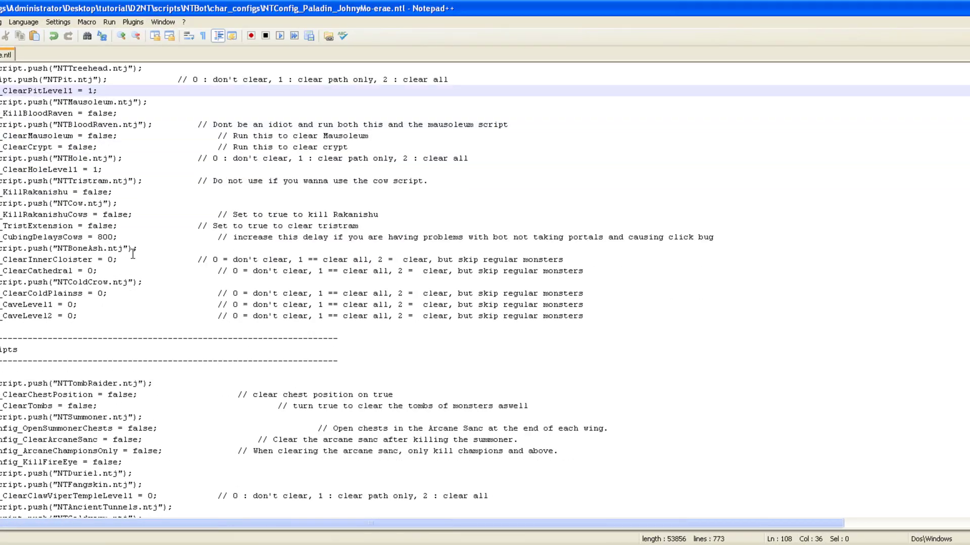
scroll(119, 260, down, 15)
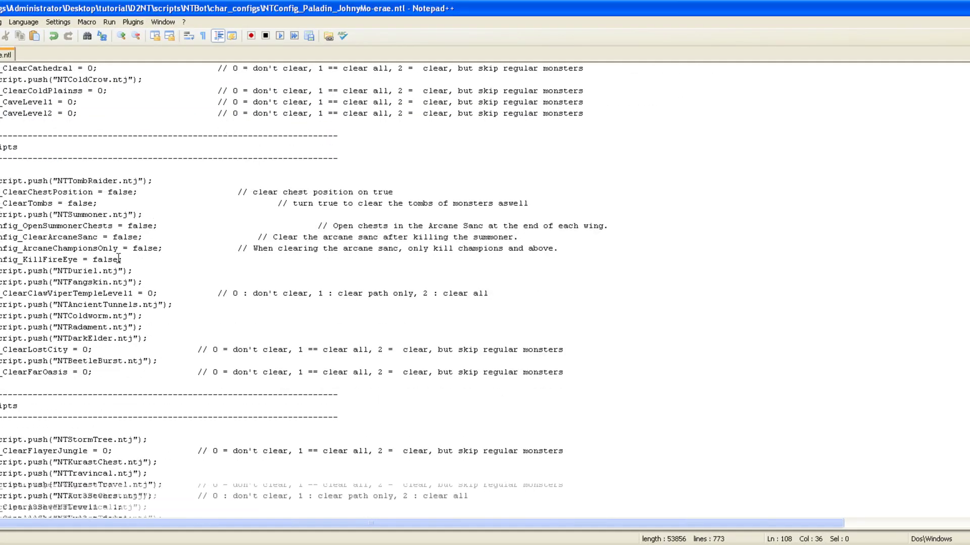
scroll(111, 277, down, 6)
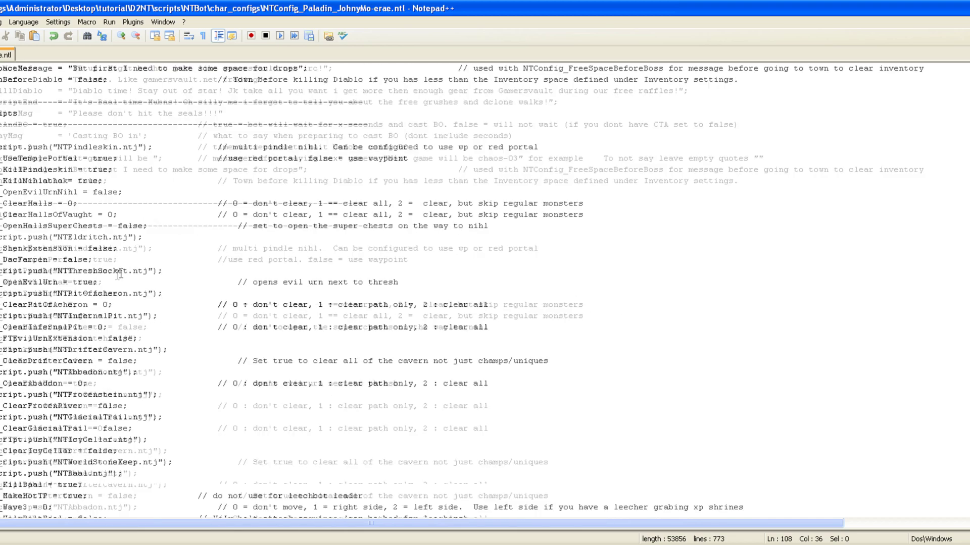
scroll(116, 258, down, 8)
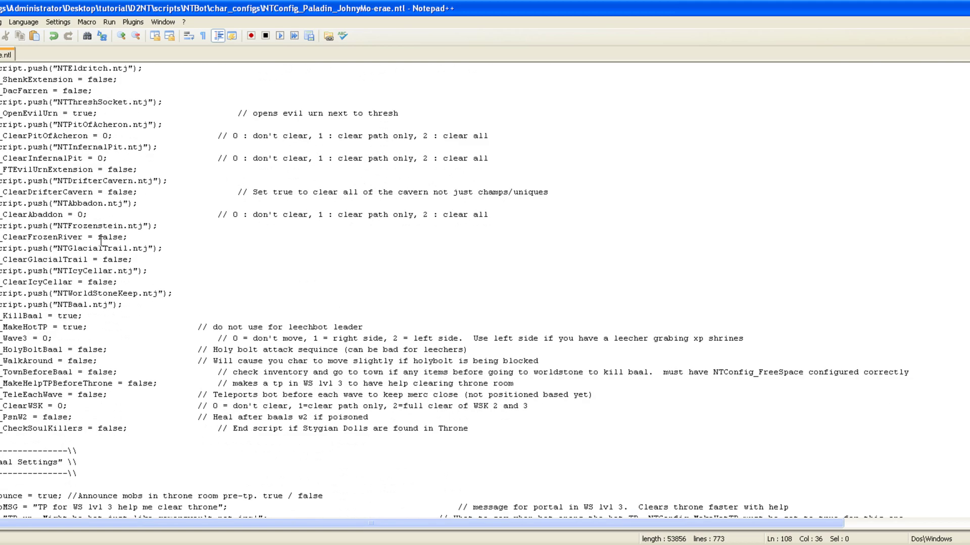
scroll(101, 241, down, 13)
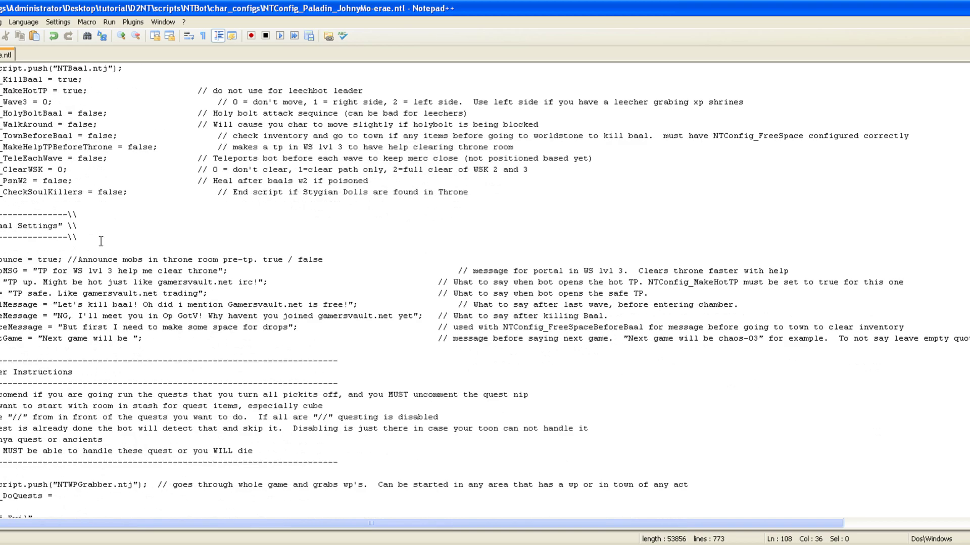
scroll(103, 288, down, 7)
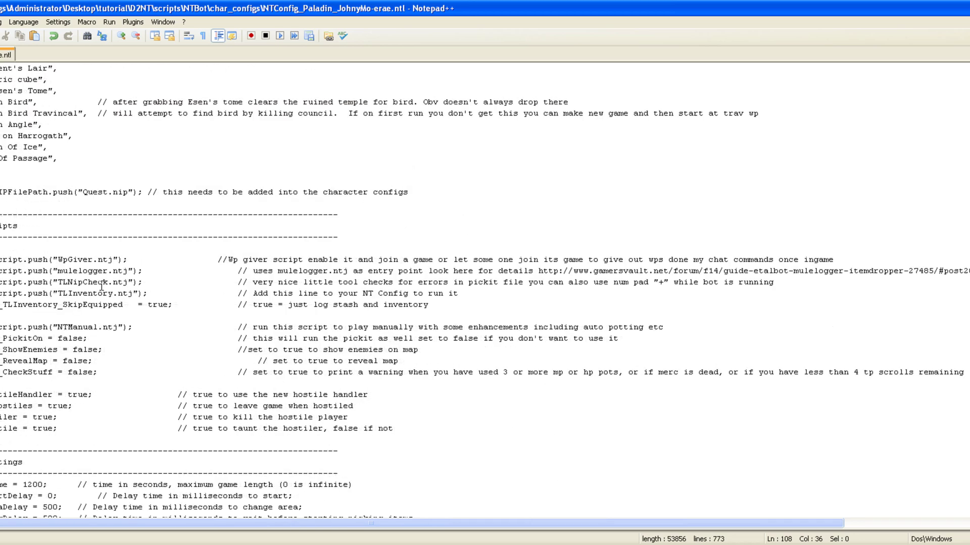
scroll(90, 275, down, 4)
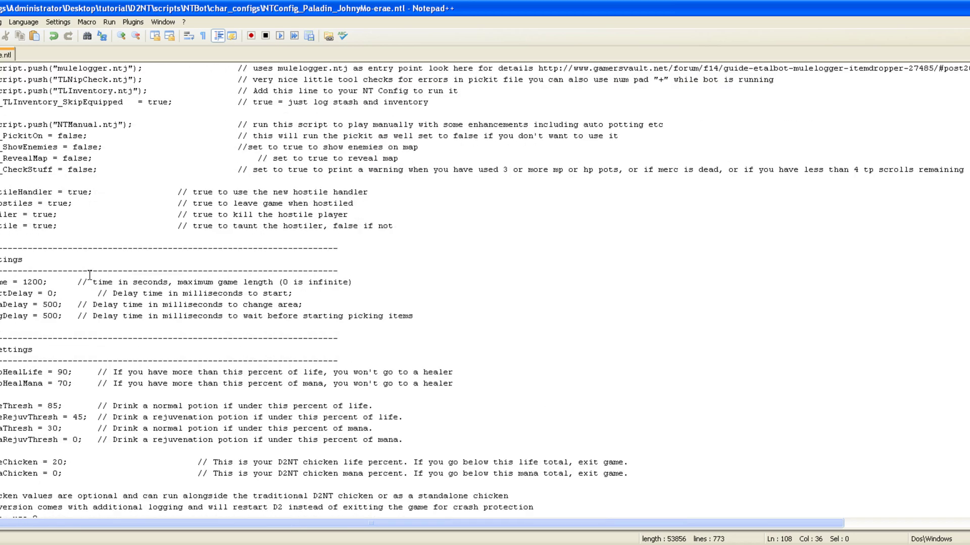
click(43, 281)
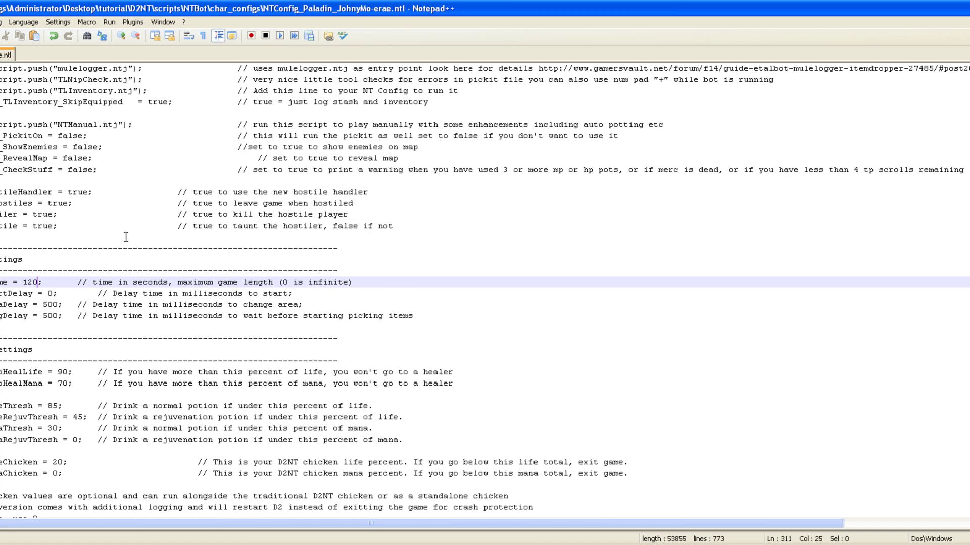
Set the delay before starting to pick items to 0 milliseconds
key(Down)
key(Down)
key(Down)
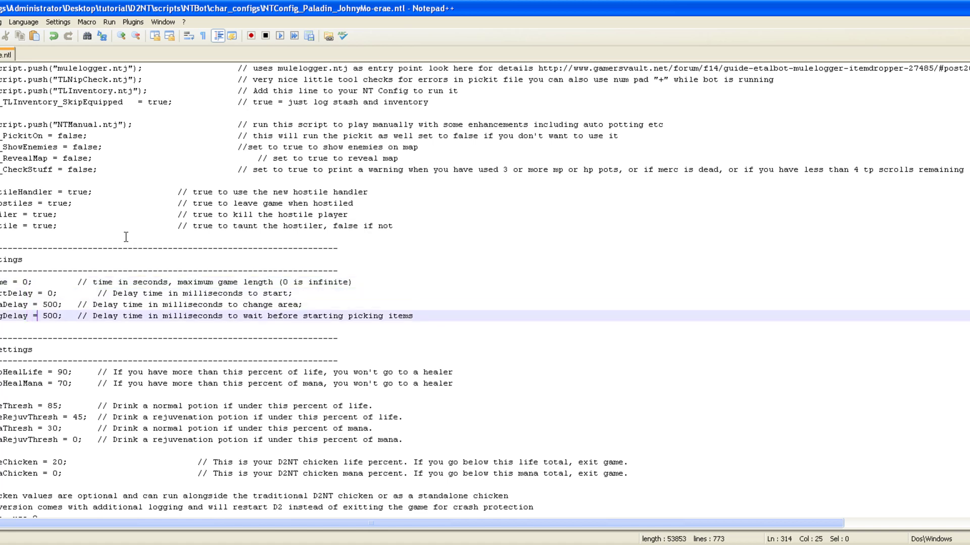
key(BackSpace)
key(BackSpace)
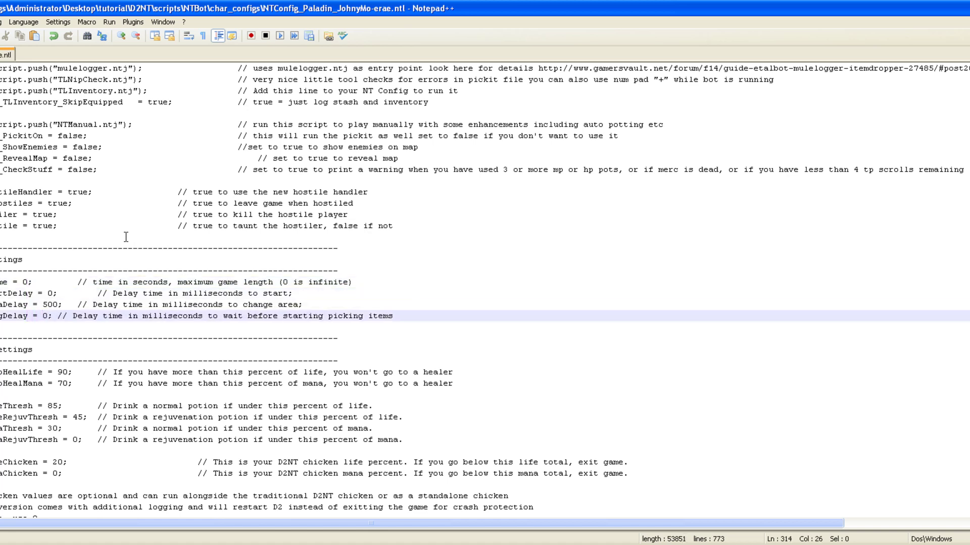
key(Down)
key(Down)
Set the first value of all four inventory column rows to 1 so those slots get stashed
scroll(83, 307, down, 3)
scroll(83, 307, down, 8)
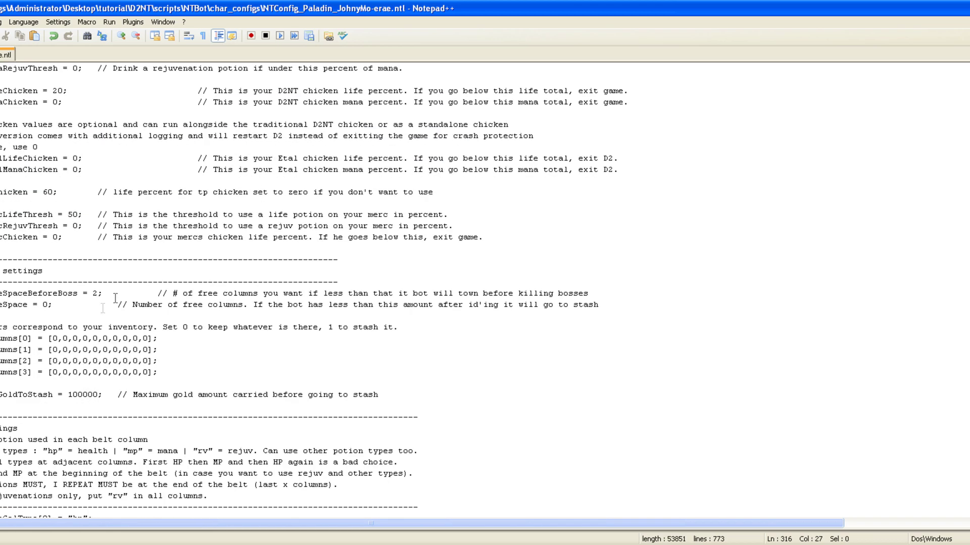
click(51, 339)
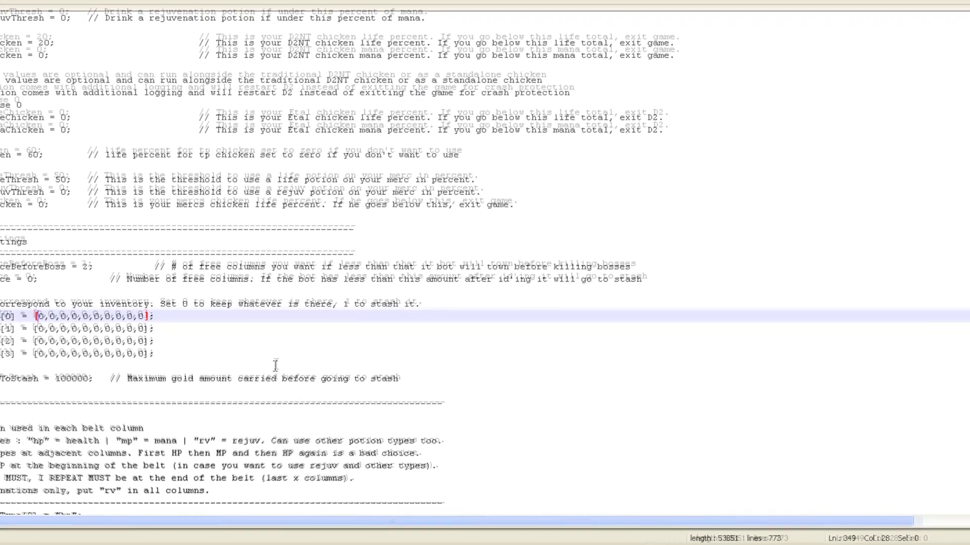
key(Delete)
text(1)
key(Down)
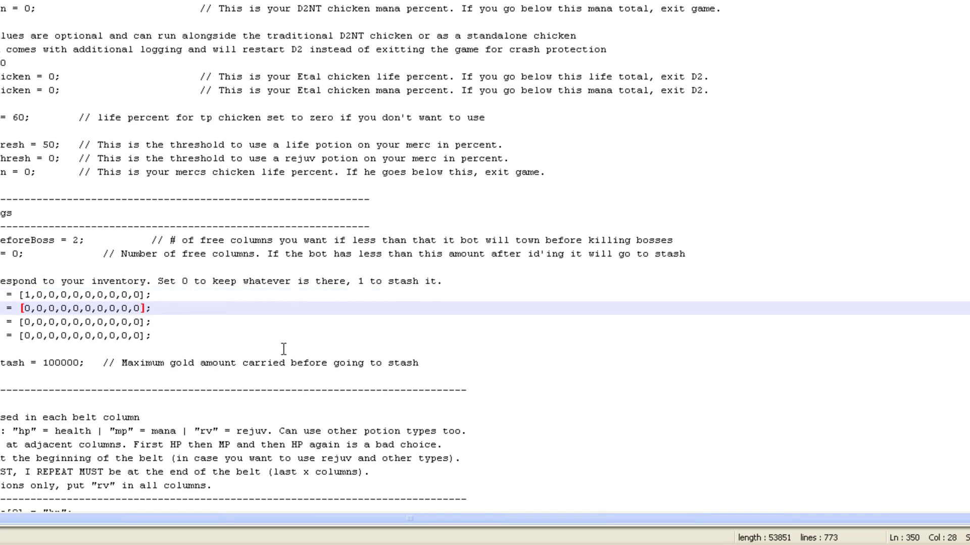
key(Delete)
text(1)
key(Down)
key(Left)
key(Delete)
text(1)
key(Down)
key(Left)
key(Delete)
text(1)
Set the second value of all four inventory column rows to 1
key(Right)
key(Delete)
text(1)
key(Up)
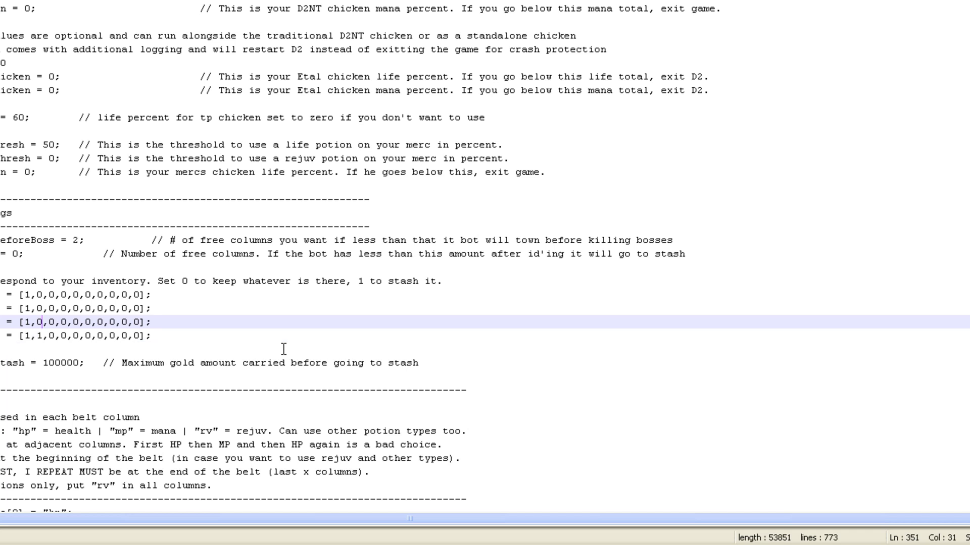
key(Up)
key(Left)
key(Delete)
text(1)
key(Up)
key(Left)
key(Delete)
text(1)
Set the third value of all four inventory column rows to 1
key(Right)
key(Delete)
text(1)
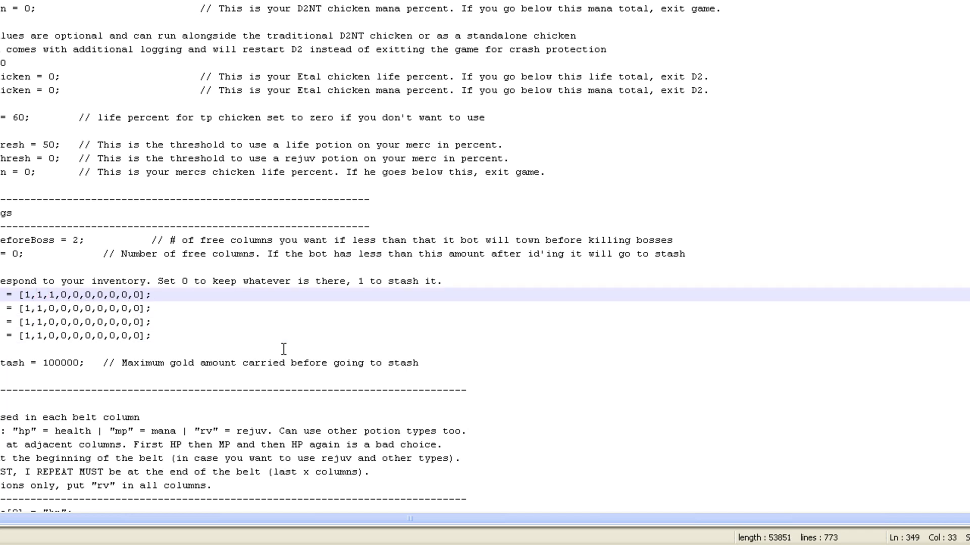
key(Down)
key(Left)
key(Delete)
text(1)
key(Down)
key(Left)
key(Delete)
text(1)
key(Down)
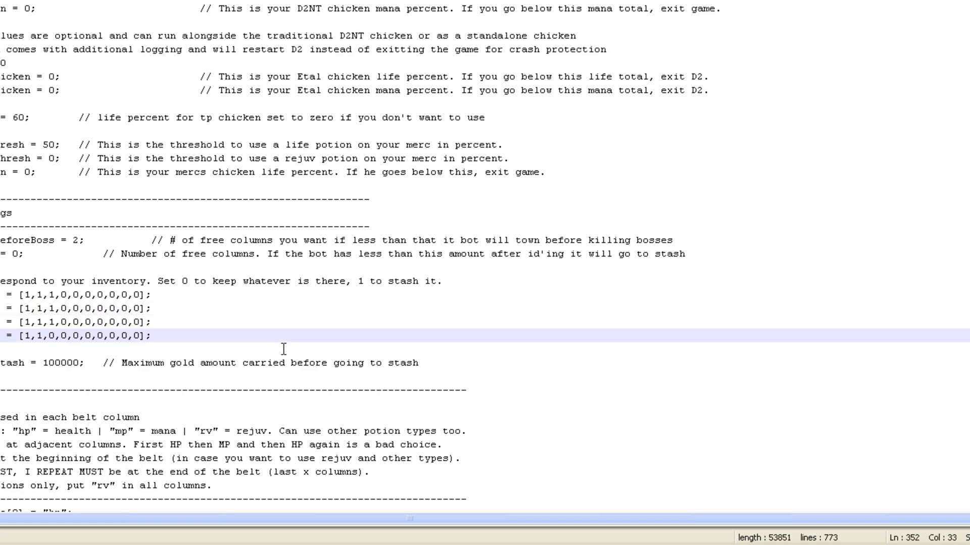
key(Left)
key(Delete)
text(1)
Set the fourth value of the inventory column rows to 1, working from the last row up to the first
key(Up)
key(Left)
key(Delete)
text(1)
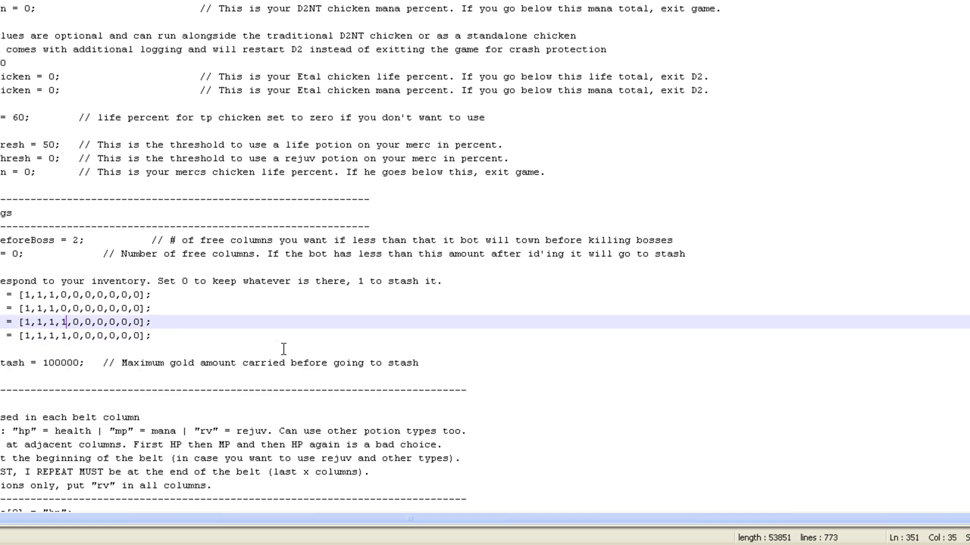
key(Up)
key(Left)
key(Delete)
text(1)
key(Up)
key(Left)
key(Delete)
text(1)
key(Down)
Look through the belt, pickit, runeword, cubing and gambling sections, then examine the public mode option and its leecher note
scroll(45, 359, down, 3)
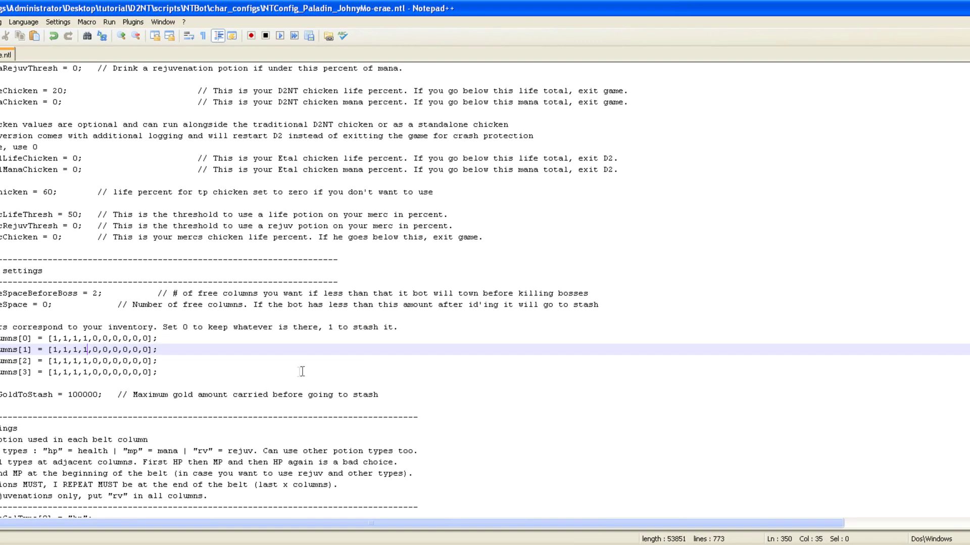
scroll(69, 390, down, 17)
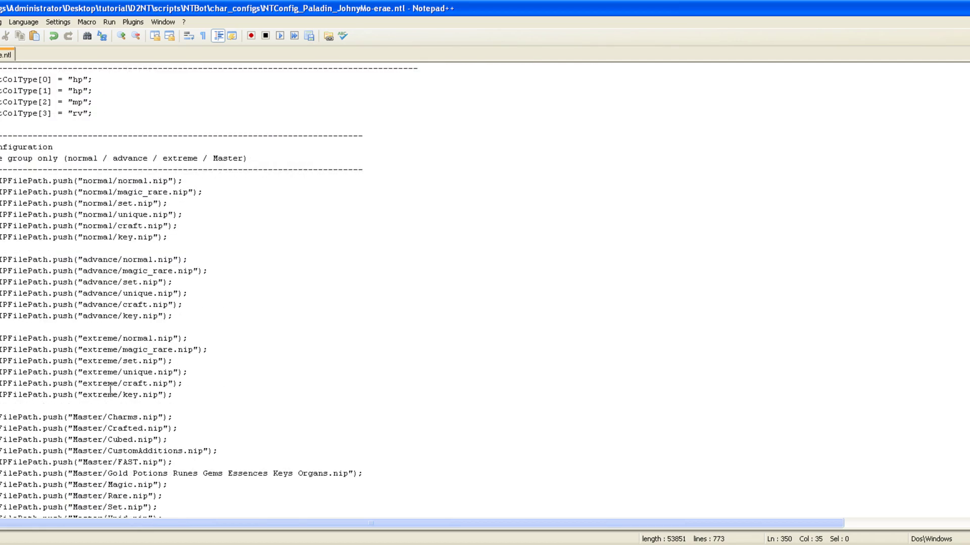
scroll(135, 389, down, 20)
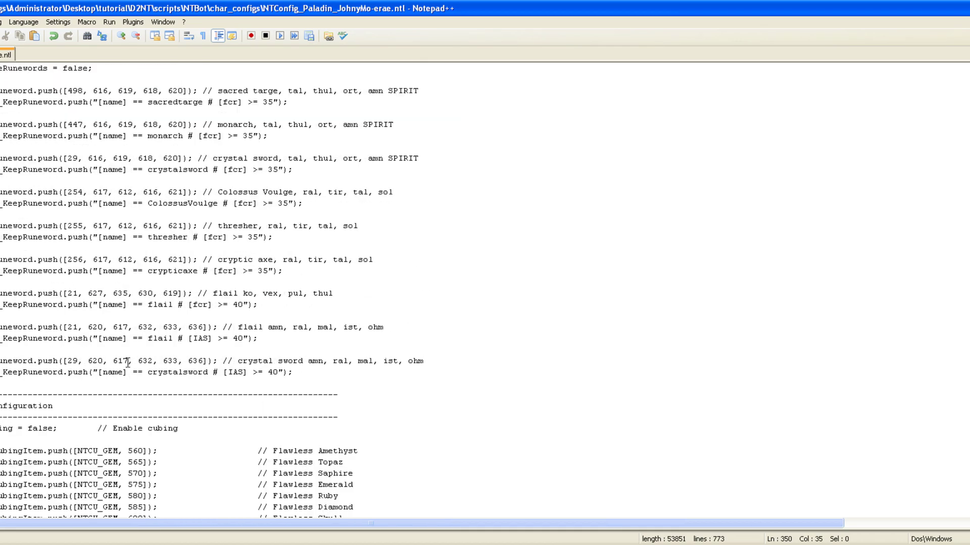
scroll(128, 361, down, 20)
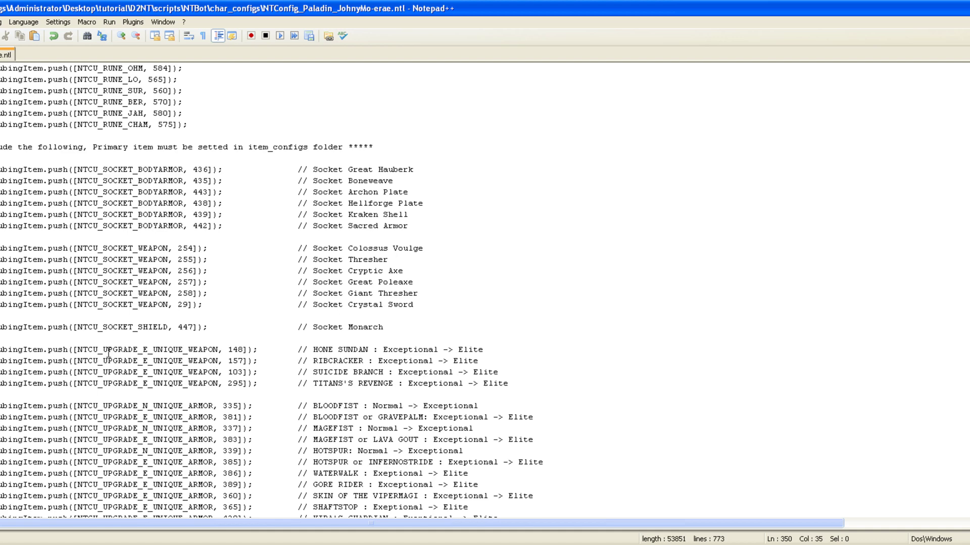
scroll(52, 280, down, 9)
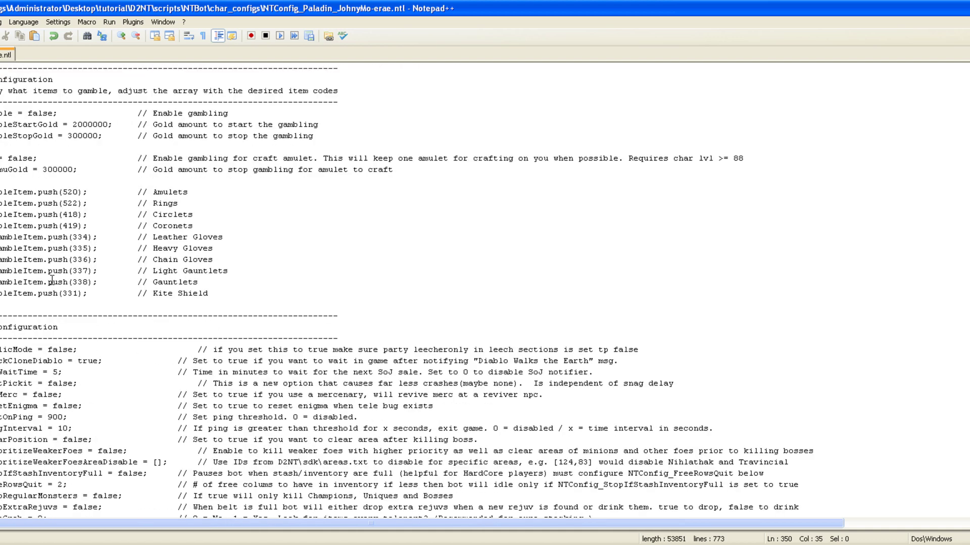
click(70, 214)
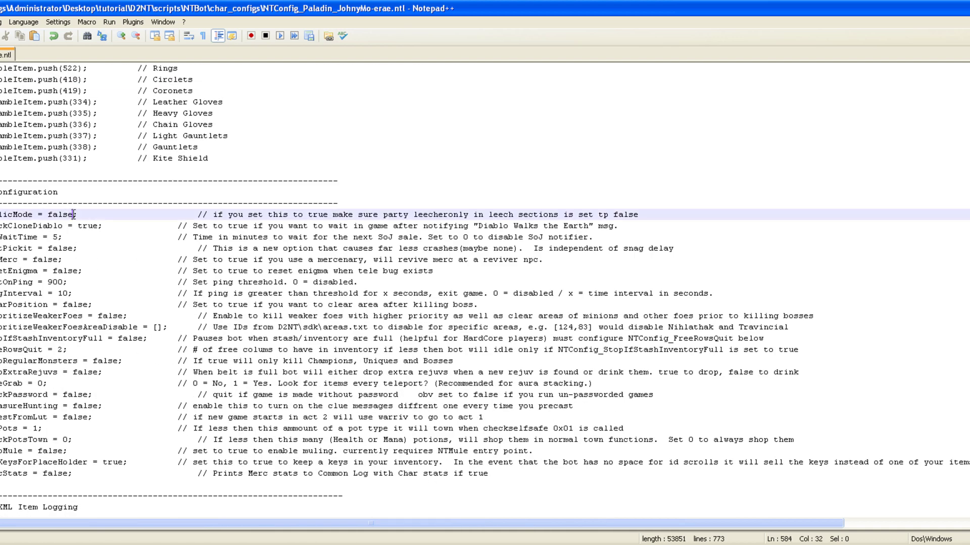
drag(0, 214, 698, 219)
Set the Pickit option described as causing far fewer crashes to true
click(89, 246)
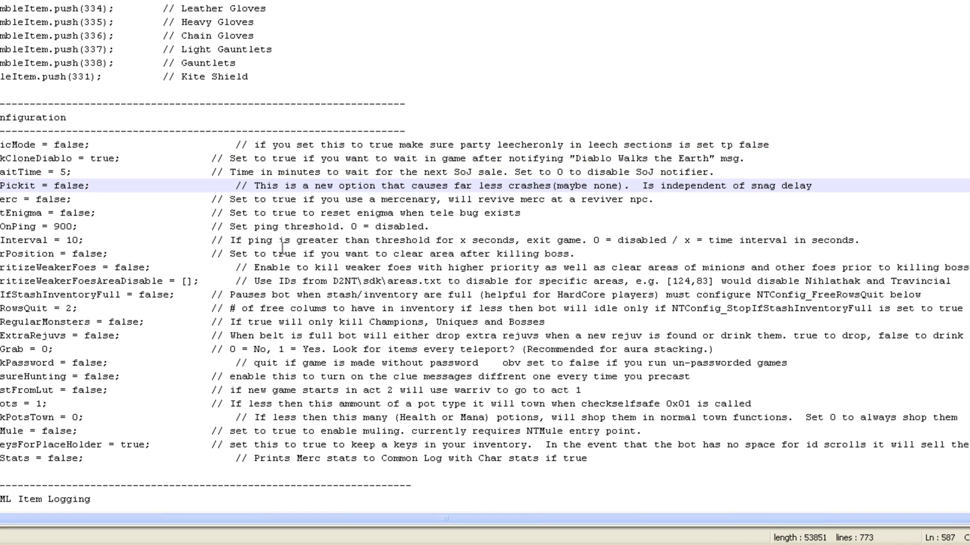
key(BackSpace)
key(BackSpace)
key(BackSpace)
key(BackSpace)
key(BackSpace)
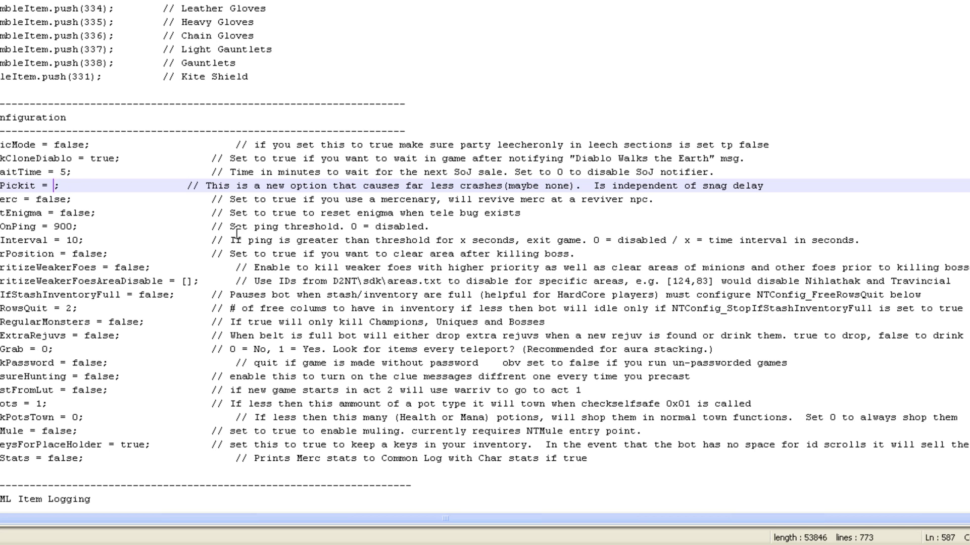
text(true)
key(Down)
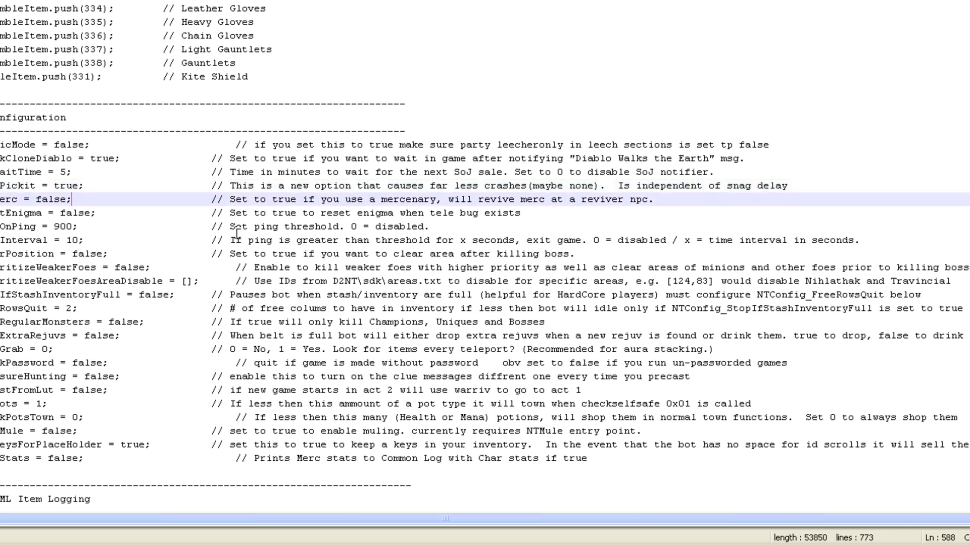
Set the mercenary revival option to true
key(BackSpace)
key(BackSpace)
key(BackSpace)
key(BackSpace)
text(try)
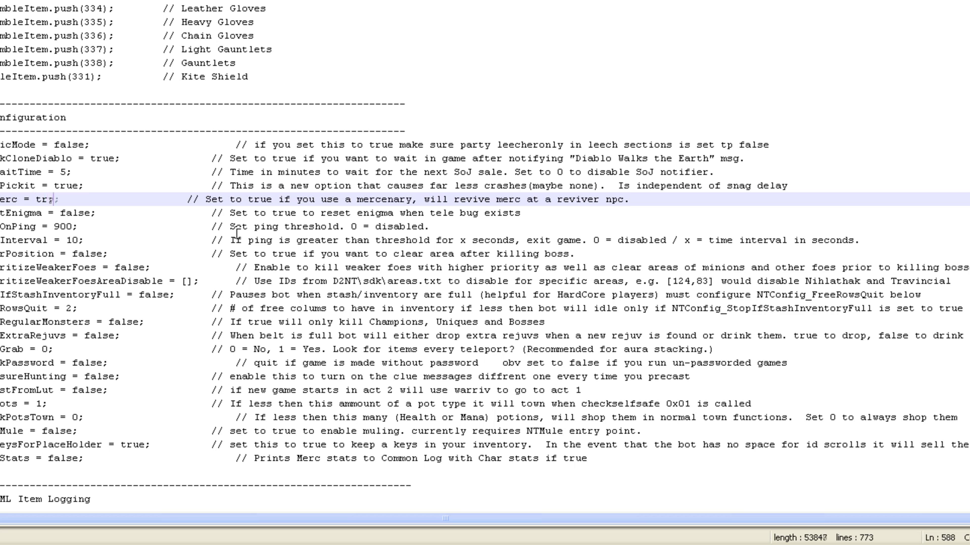
key(BackSpace)
key(Delete)
text(ue)
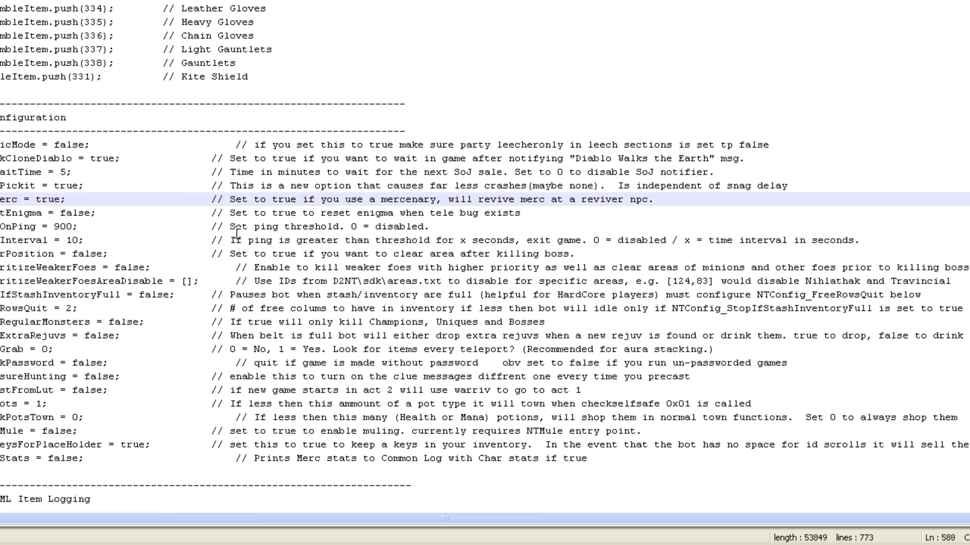
Set the option that resets Enigma when the teleport bug exists to true
key(Down)
key(Delete)
key(Delete)
key(Delete)
key(Delete)
key(Delete)
text(true)
key(Down)
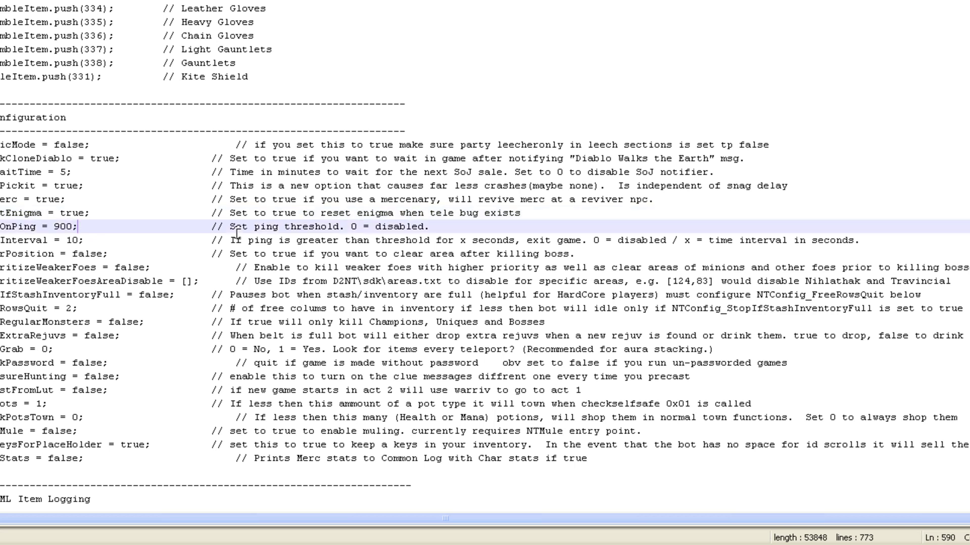
Disable the ping check by setting both the ping threshold and the ping interval to 0
key(BackSpace)
key(BackSpace)
key(Down)
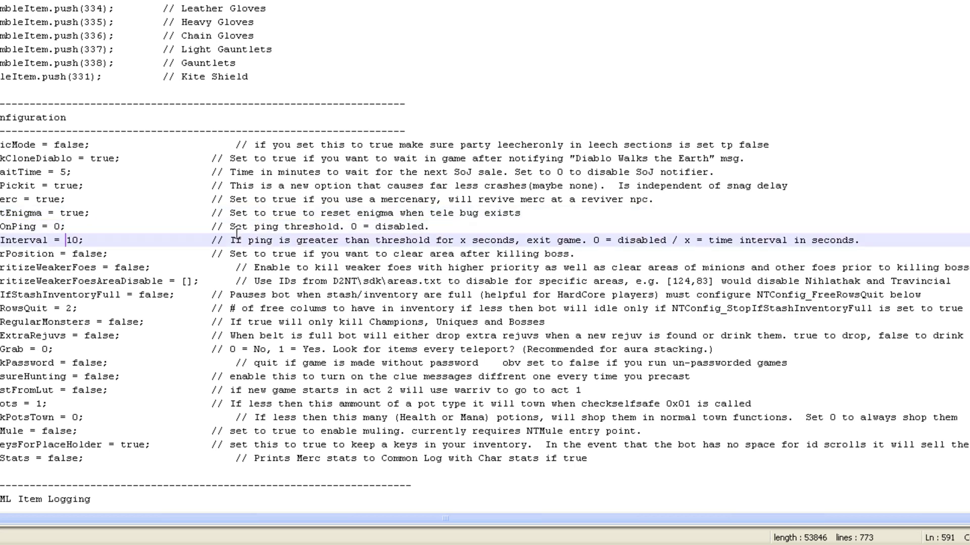
text(0)
click(46, 350)
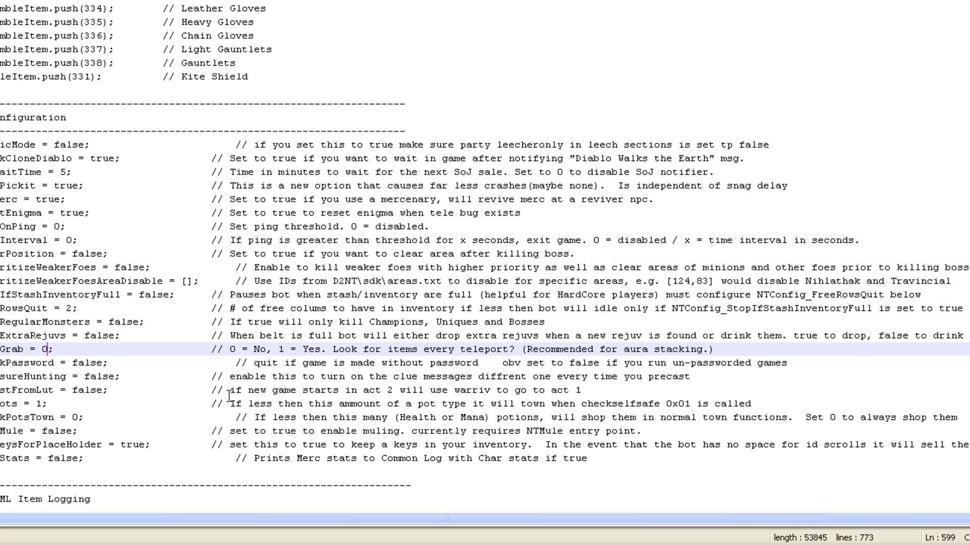
Set the option that looks for items at every teleport to 1
key(BackSpace)
text(1)
scroll(113, 370, down, 1)
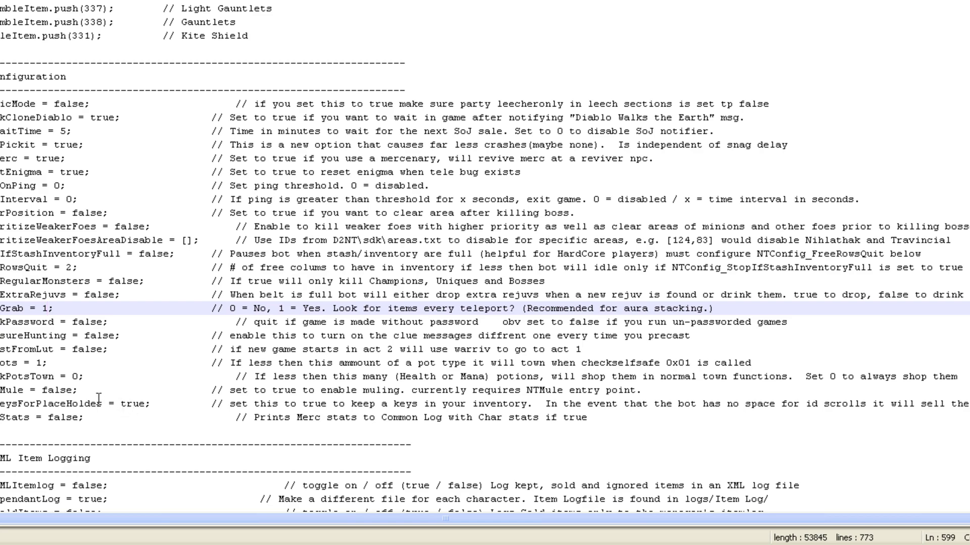
Set the option that keeps keys in the inventory as a placeholder to false
click(124, 406)
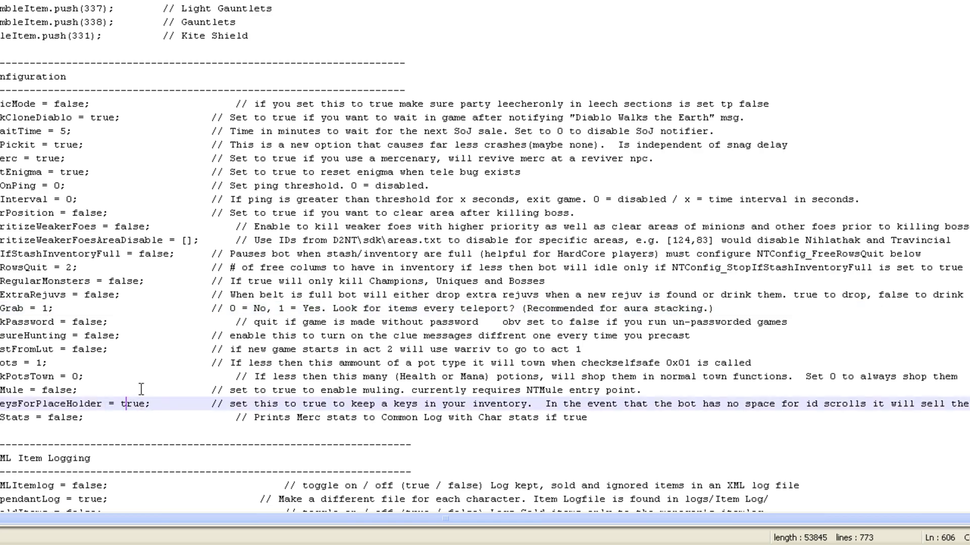
key(BackSpace)
key(Delete)
key(Delete)
key(Delete)
text(false)
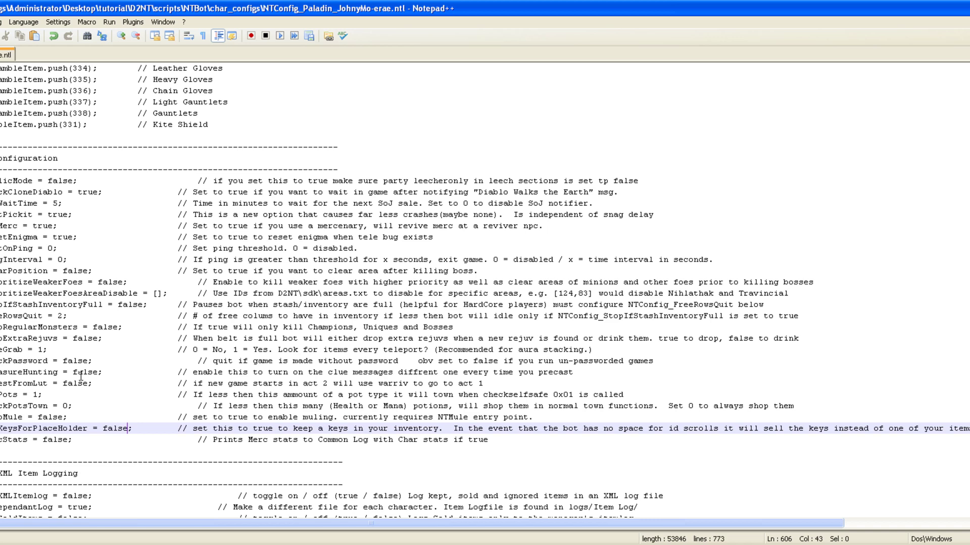
Review the general configuration options line by line, from the Clone Diablo wait setting down to the mercenary stats logging setting
scroll(80, 376, down, 3)
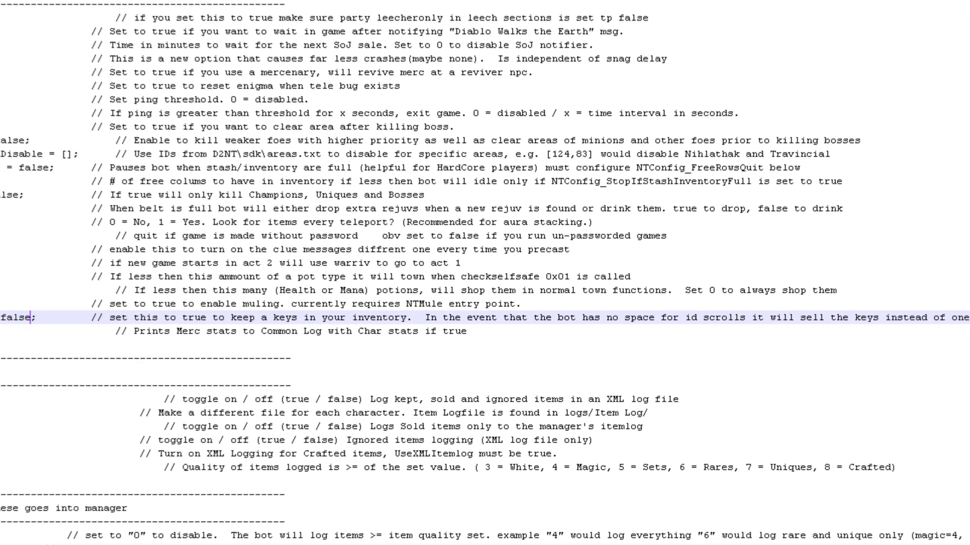
key(Up)
key(Up)
key(Up)
key(Up)
key(Up)
key(Up)
key(Up)
key(Up)
key(Up)
key(Up)
key(Up)
key(Up)
key(Up)
key(Up)
key(Up)
key(Up)
key(Up)
key(Up)
key(Up)
key(Up)
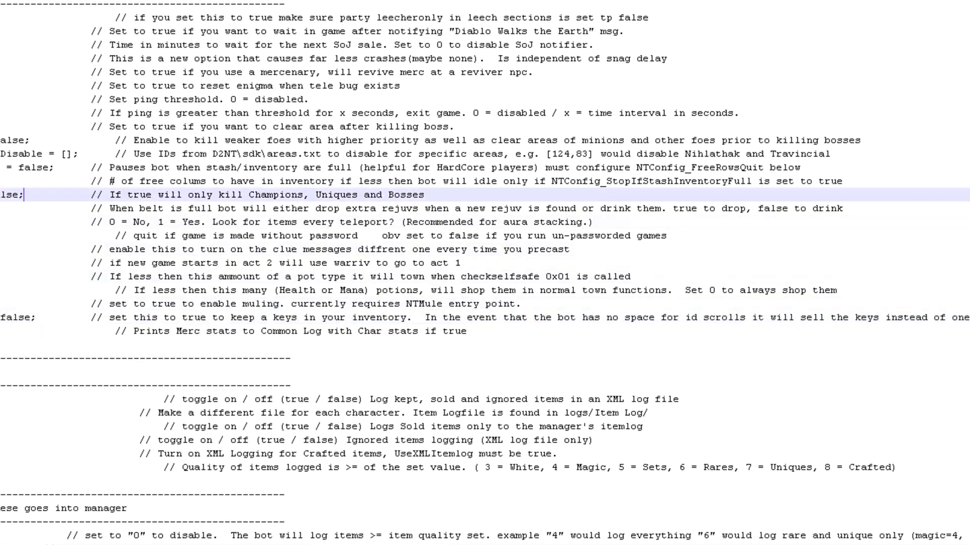
key(Down)
key(Down)
key(Down)
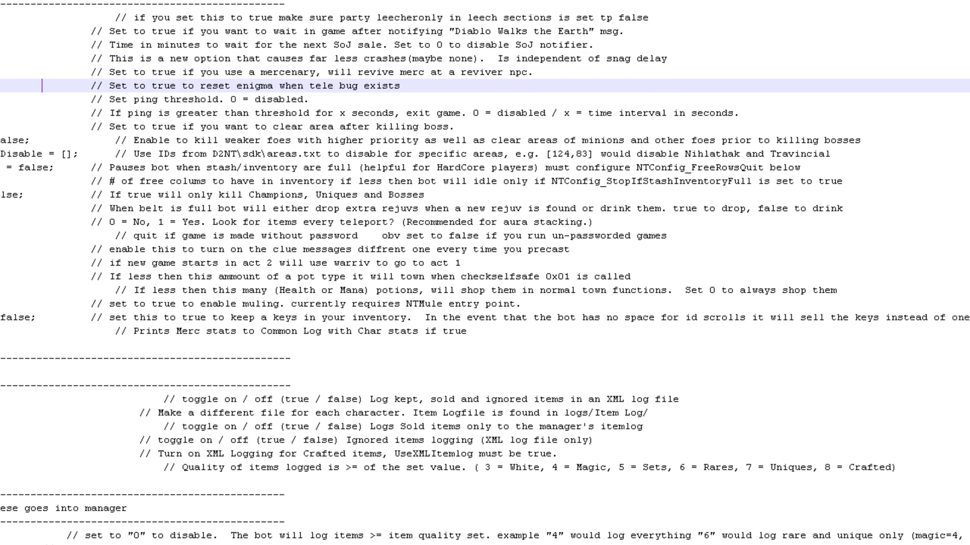
key(Up)
key(Up)
key(Up)
key(Up)
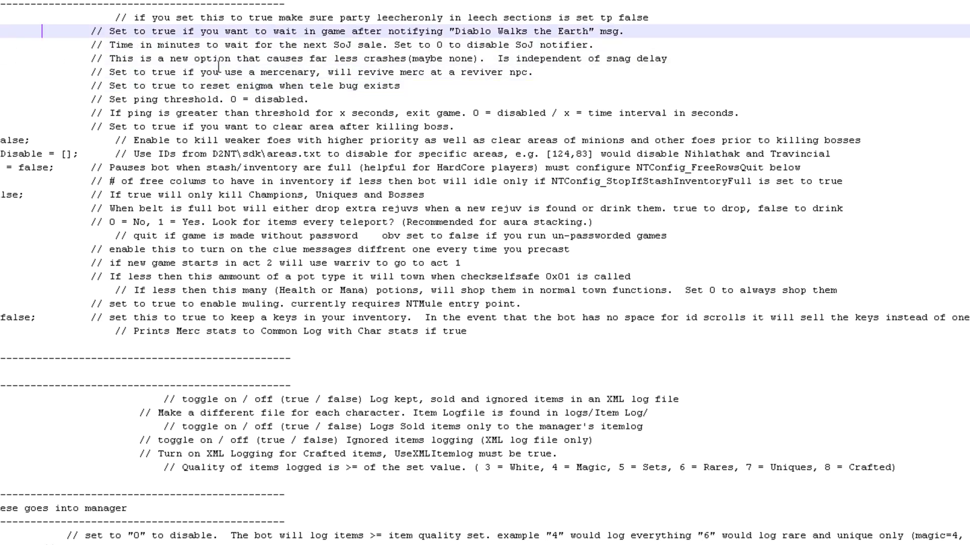
key(Down)
key(Down)
key(Down)
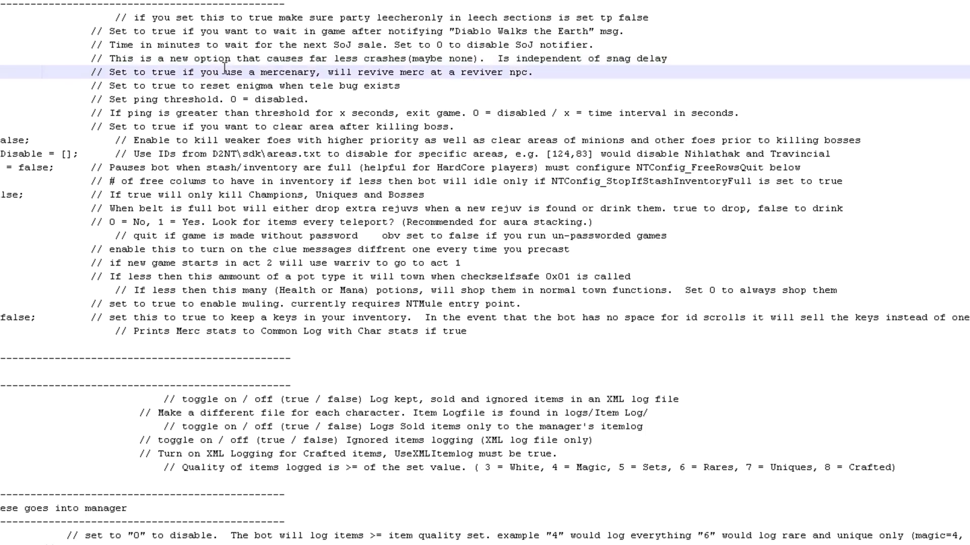
key(Down)
key(Down)
key(Down)
key(Down)
key(Down)
key(Down)
key(Down)
key(Down)
key(Down)
key(Down)
key(Down)
key(Down)
key(Down)
key(Down)
key(Down)
key(Down)
key(Down)
key(Up)
key(Down)
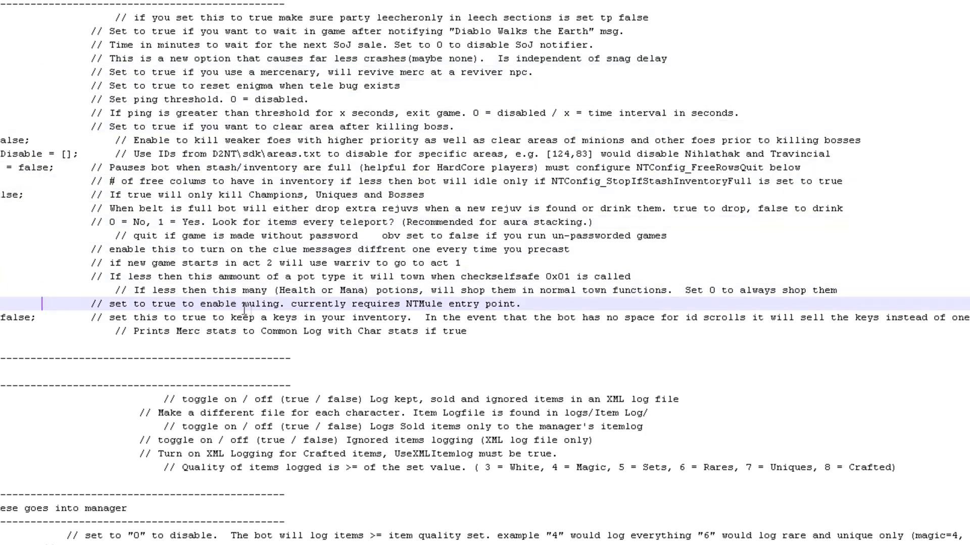
key(Down)
key(Down)
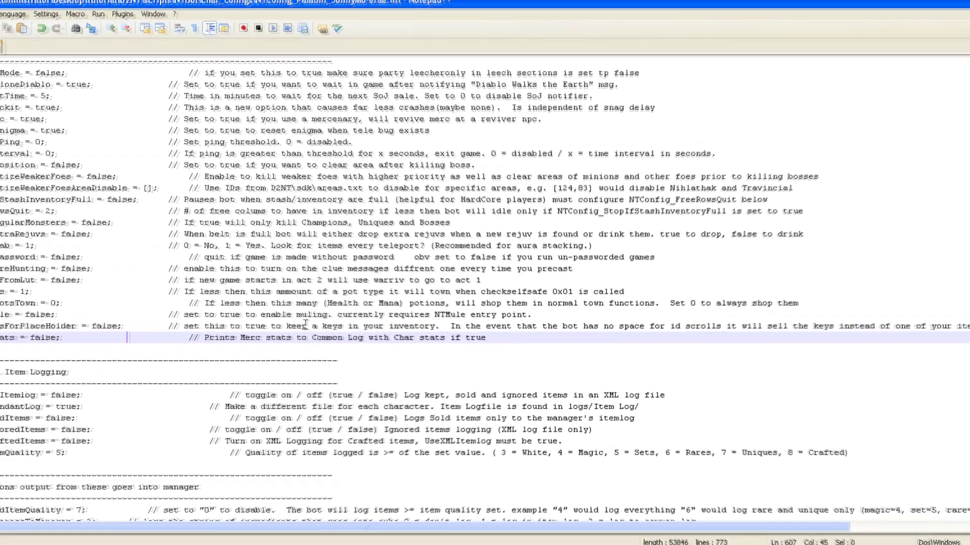
Set the option to identify items at Cain to true
scroll(242, 316, down, 11)
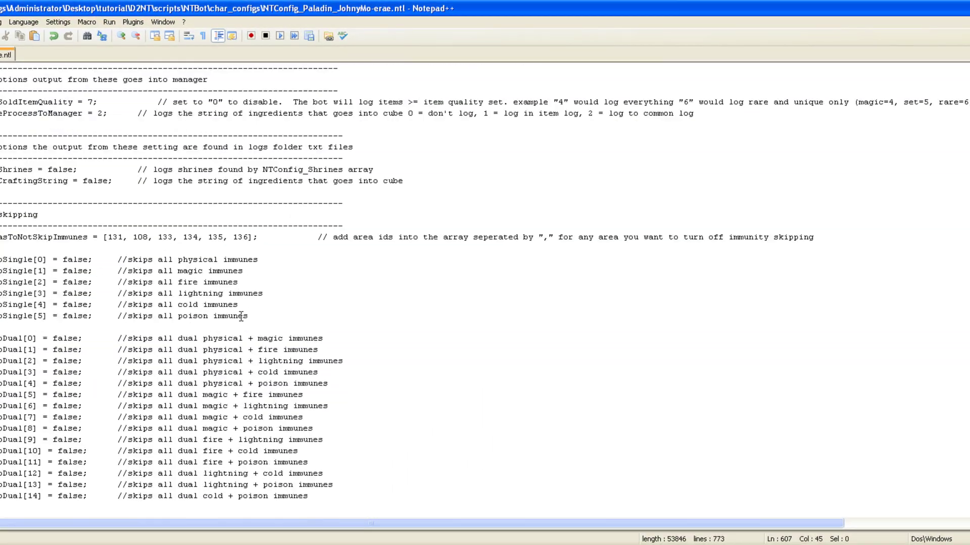
scroll(241, 316, down, 13)
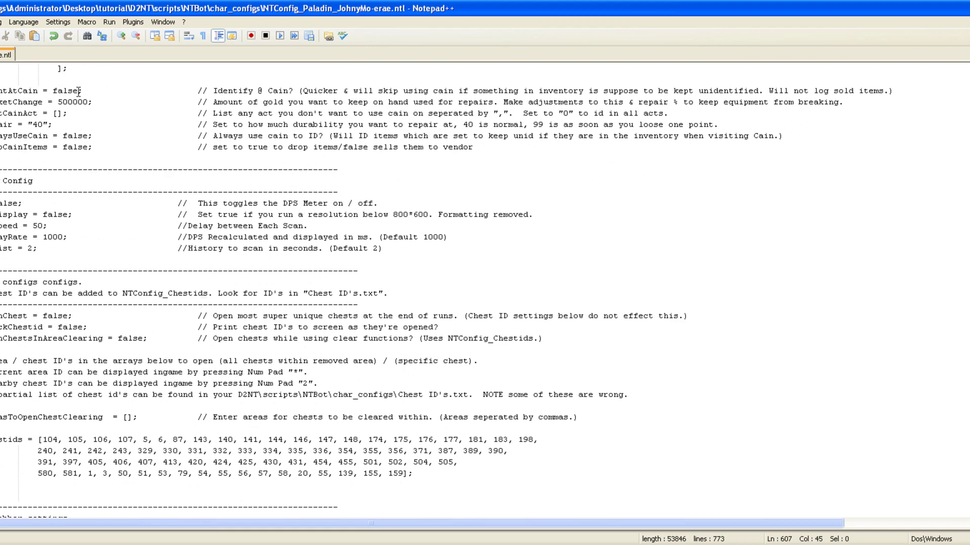
click(80, 90)
key(BackSpace)
key(BackSpace)
text(true)
Examine the attack configuration, highlighting the lines from the first attack skill through the Baal standing coordinates
scroll(104, 168, down, 1)
scroll(96, 198, down, 9)
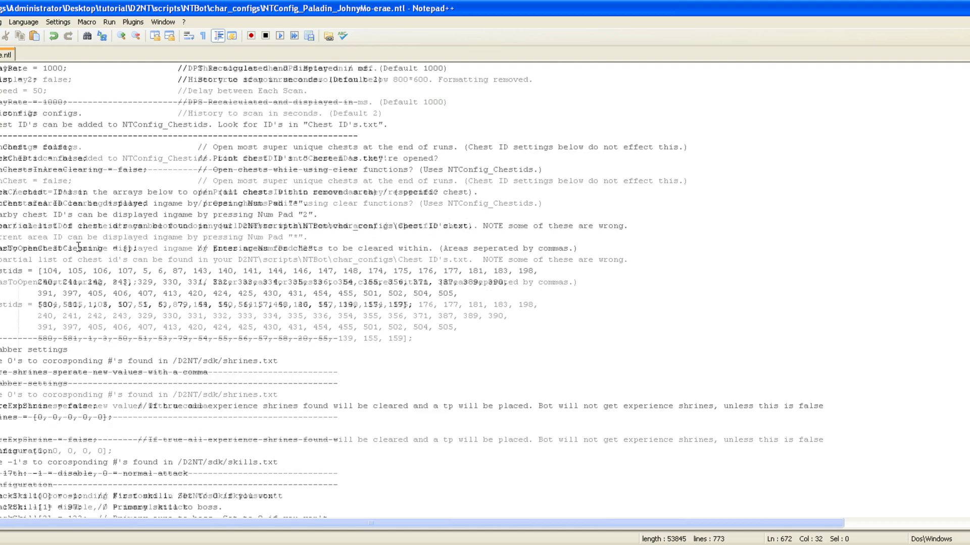
scroll(77, 293, down, 4)
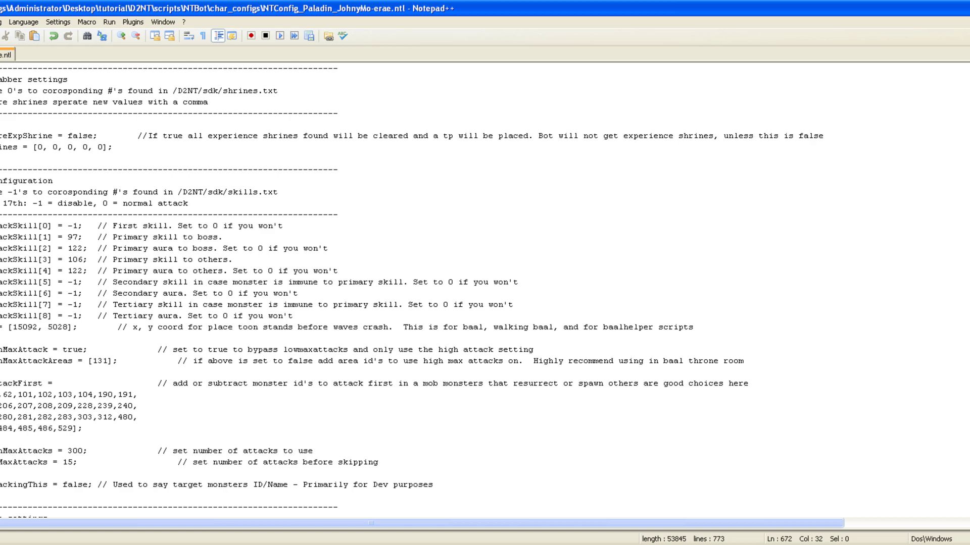
drag(1, 226, 622, 334)
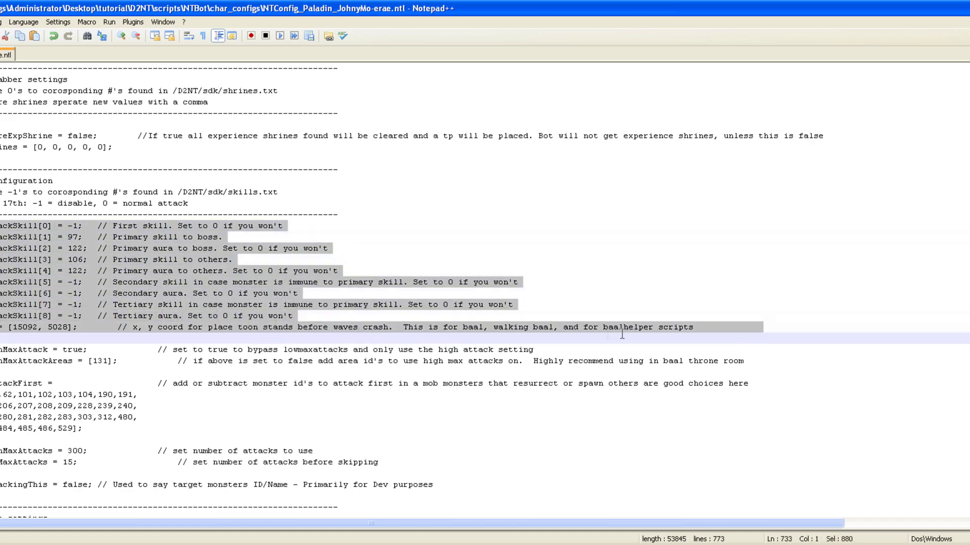
click(700, 331)
scroll(233, 321, down, 5)
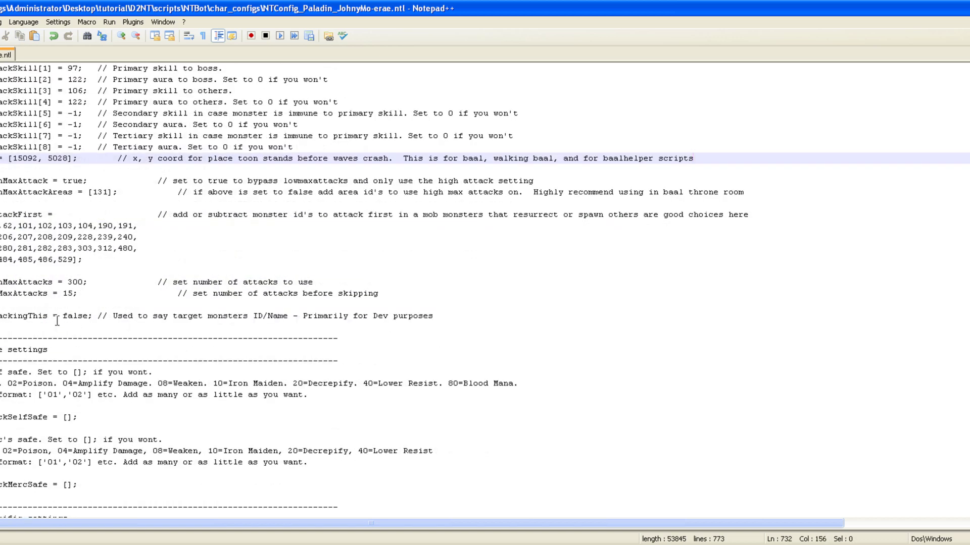
Set the character's own safe check to ['01'] in the safe settings
scroll(79, 311, down, 3)
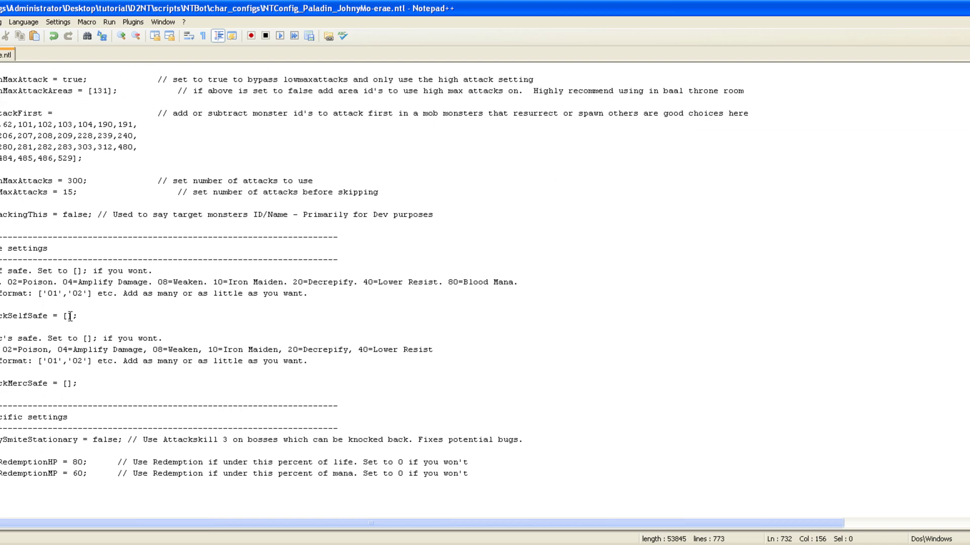
click(69, 315)
key(Right)
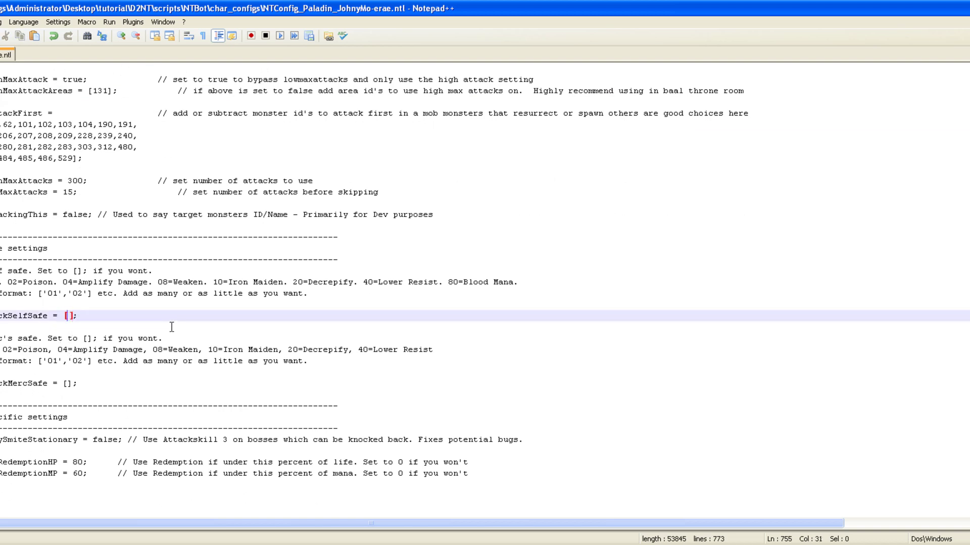
text(01')
Set the mercenary's safe check to ['01'] in the safe settings
key(Down)
key(Down)
key(Down)
key(Down)
key(Down)
key(Down)
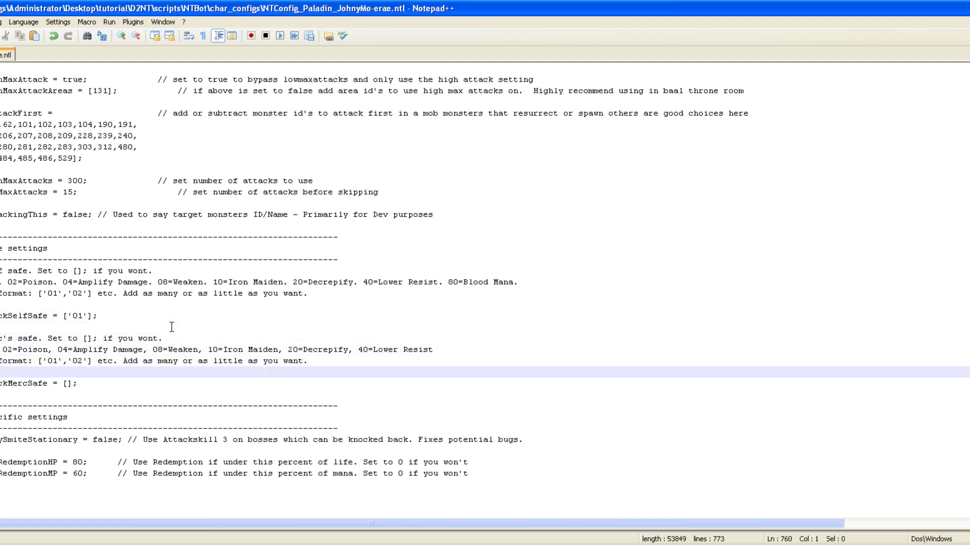
key(Left)
key(Left)
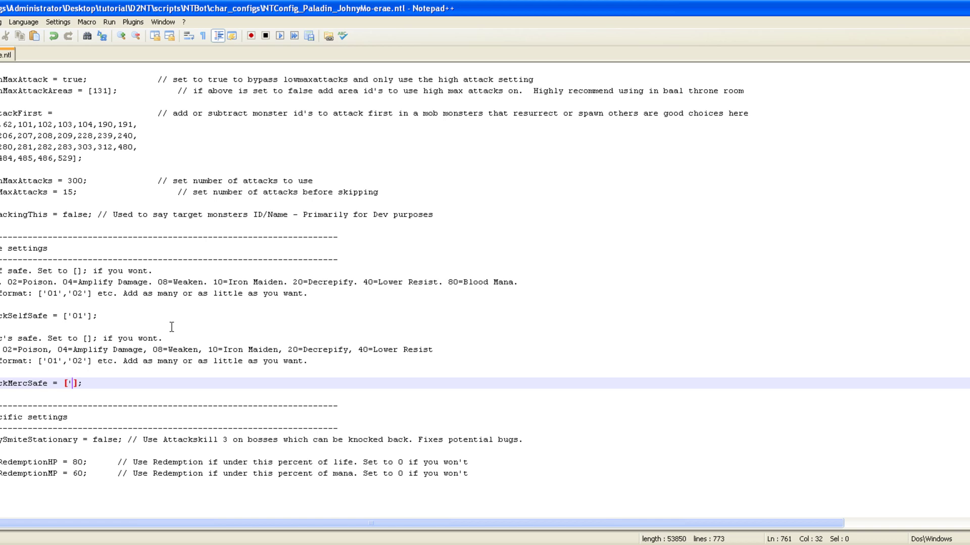
Set both the Redemption life and mana percentages to 0 and save the Paladin configuration file
click(81, 463)
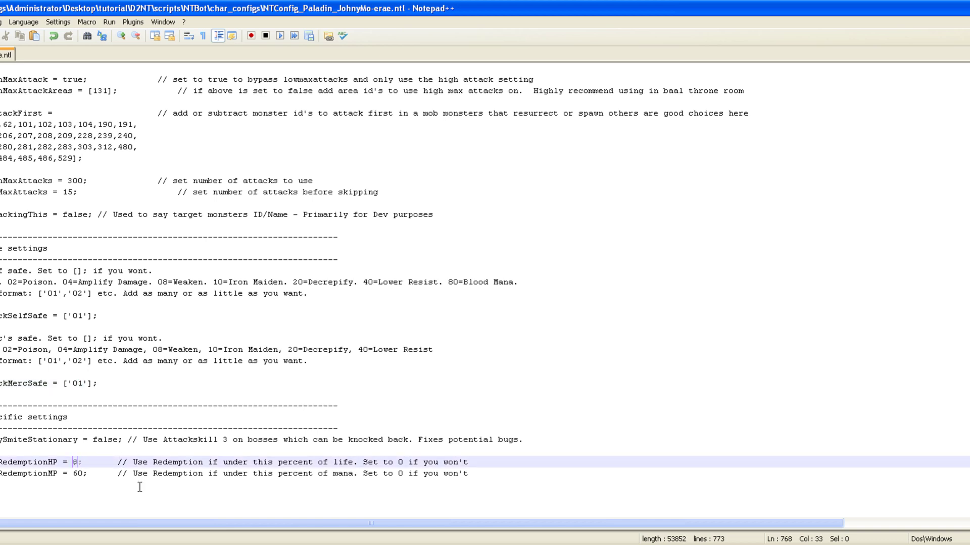
text(0)
key(Down)
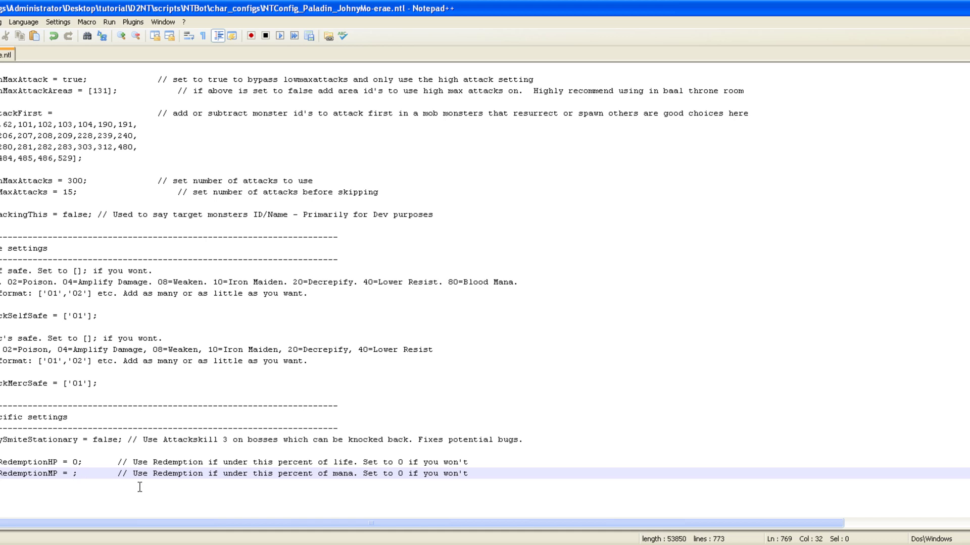
key(ctrl+s)
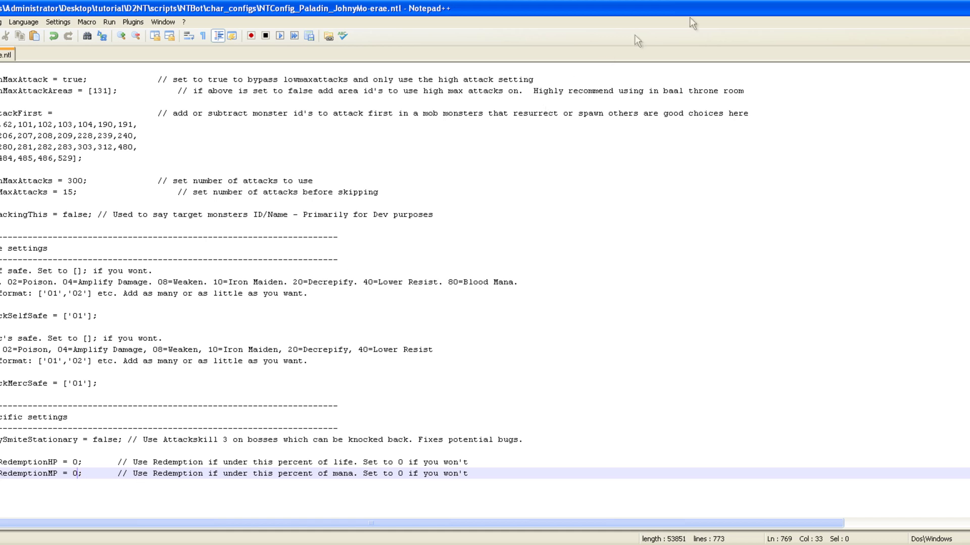
Leave the editor and go up from the char_configs folder to the D2NT scripts folder
click(965, 8)
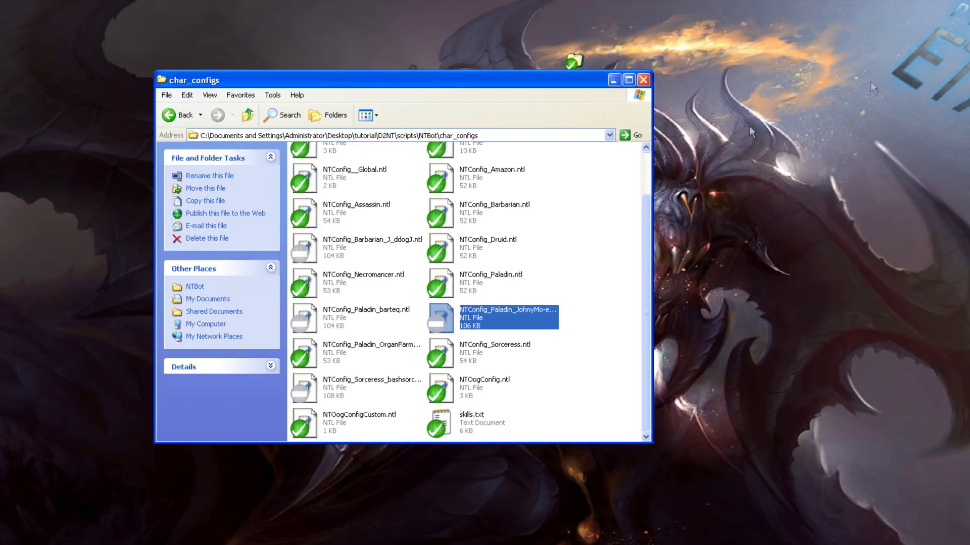
click(603, 247)
key(BackSpace)
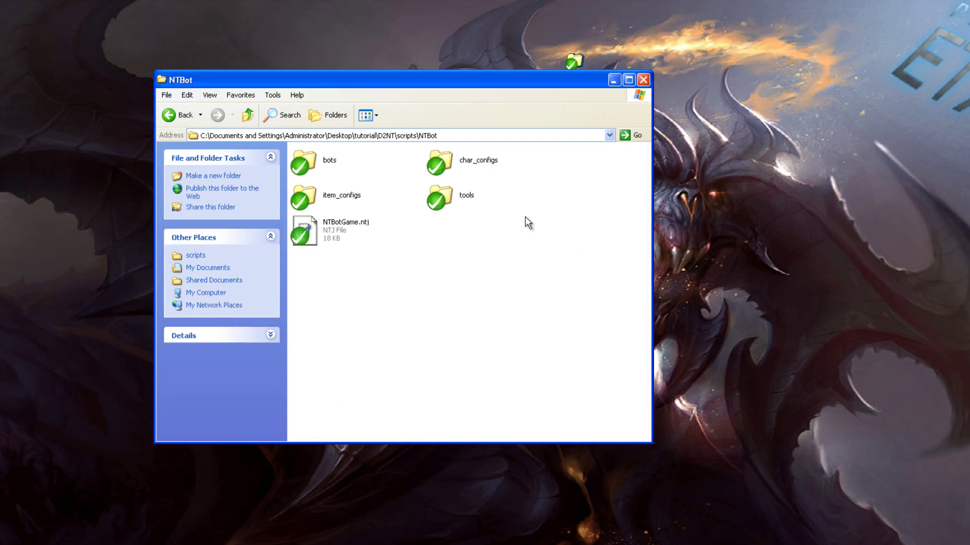
key(BackSpace)
scroll(356, 234, down, 3)
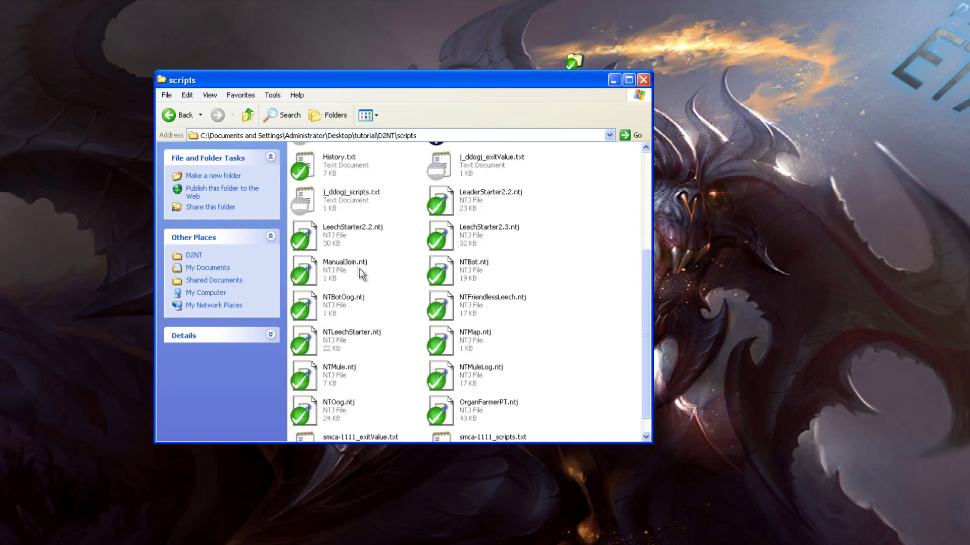
Run an SVN update on OrganFarmerPT.ntj and close the update dialog
click(457, 408)
right_click(457, 408)
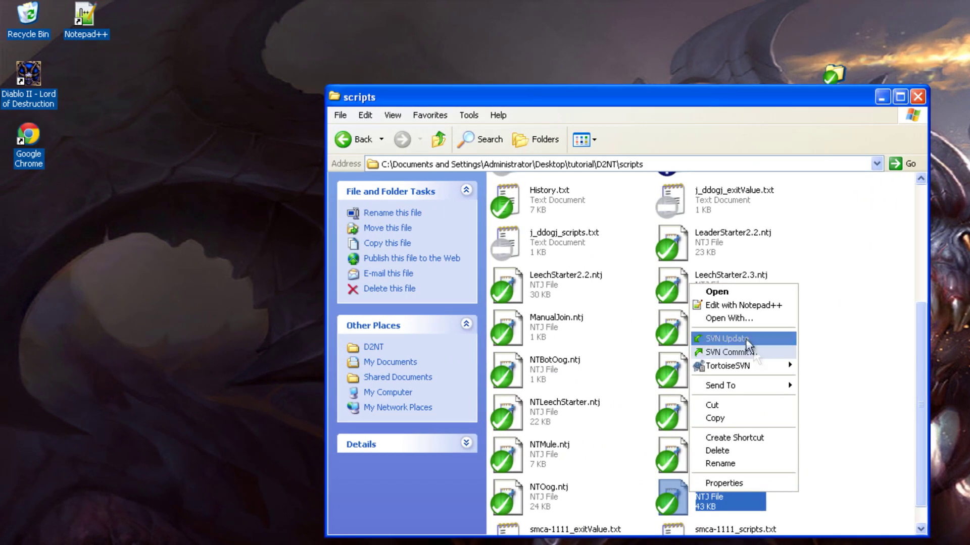
click(622, 313)
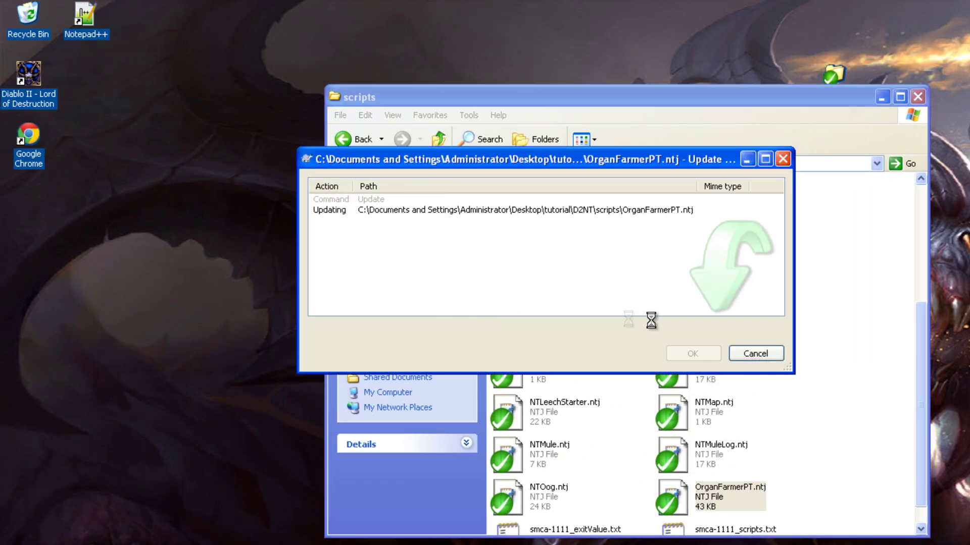
click(687, 354)
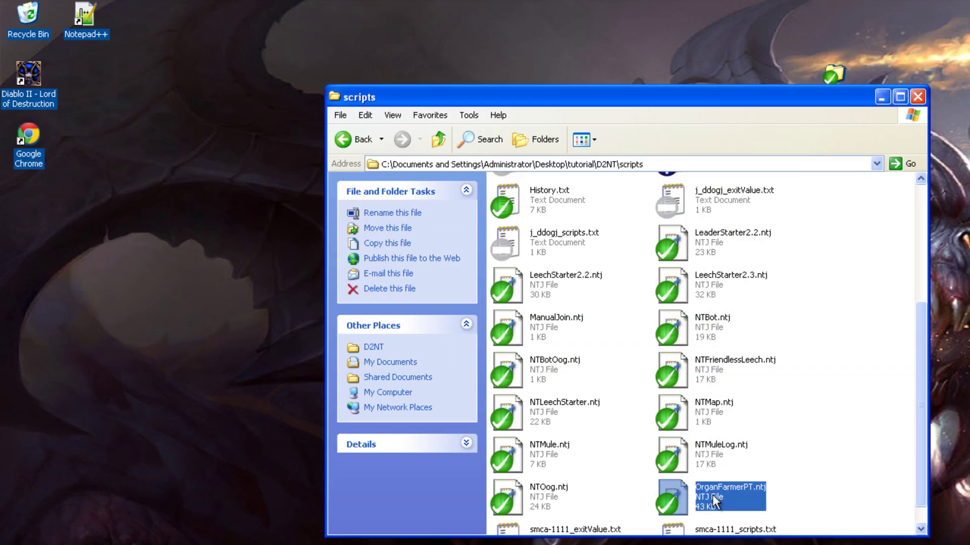
Open OrganFarmerPT.ntj in Notepad++ and set the chat channel the bot joins to "tutorial"
right_click(713, 494)
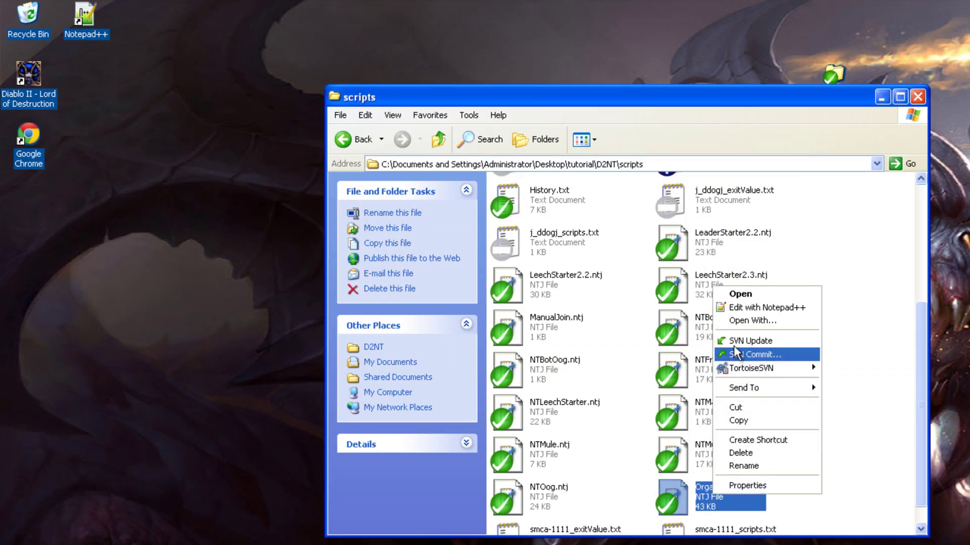
click(747, 307)
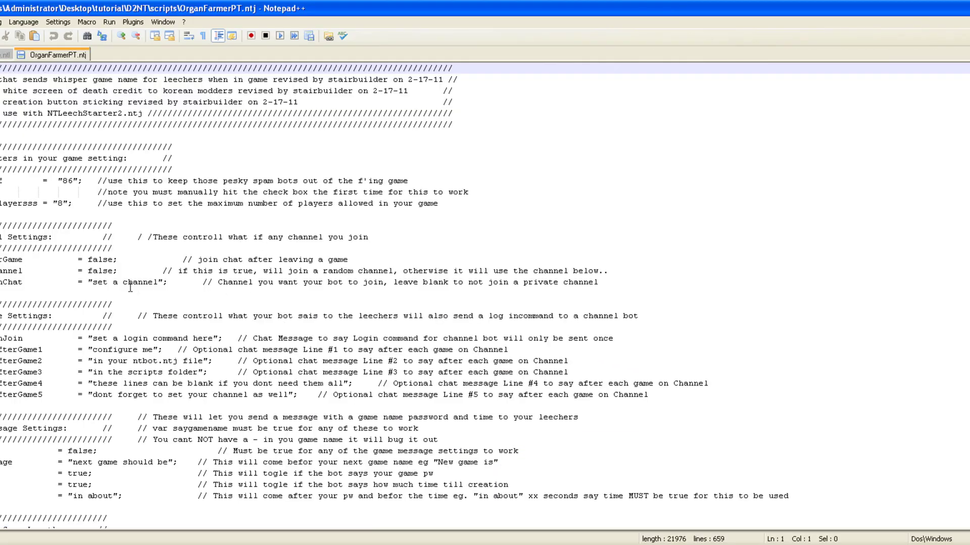
click(159, 289)
click(162, 281)
key(BackSpace)
key(BackSpace)
key(BackSpace)
key(BackSpace)
key(BackSpace)
key(BackSpace)
key(BackSpace)
key(BackSpace)
key(BackSpace)
key(BackSpace)
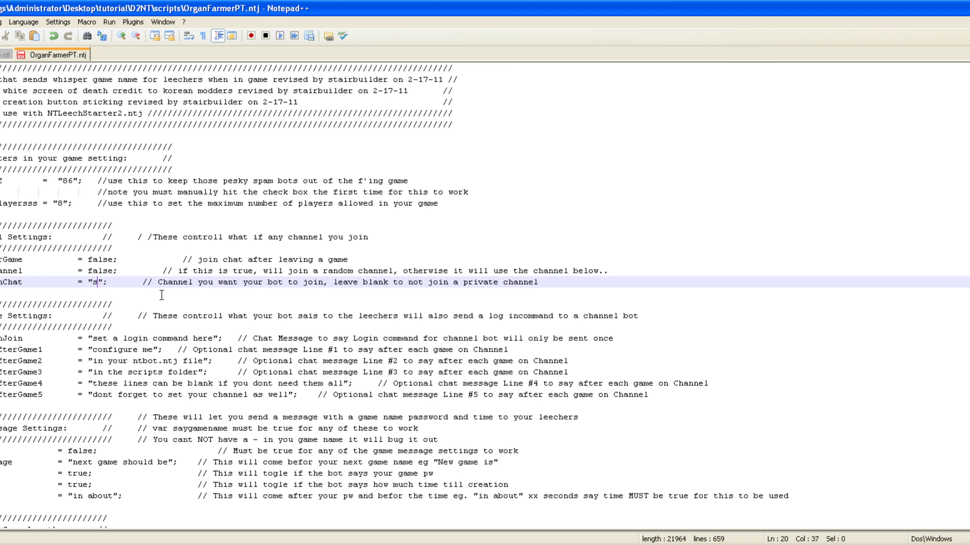
text(tutorial)
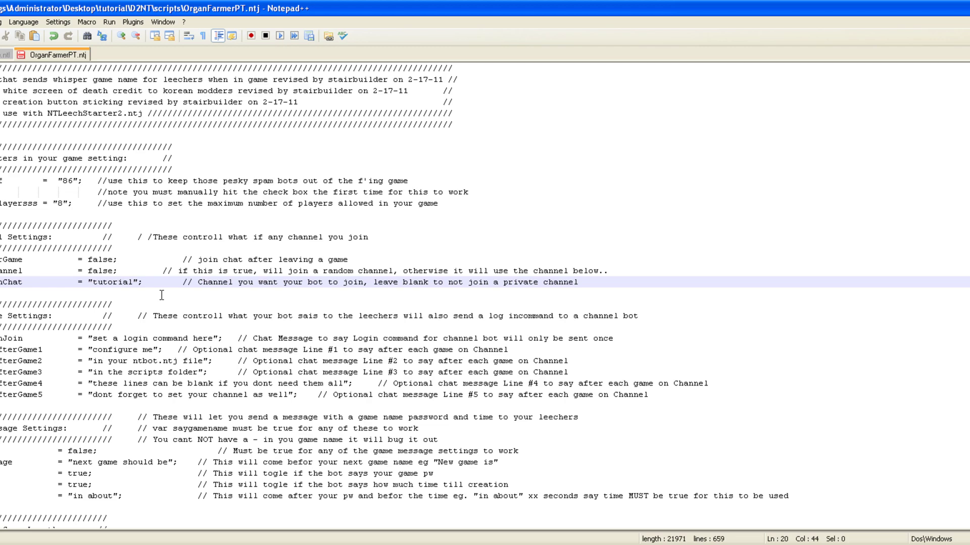
Clear the login command chat message that the bot sends when joining the channel
scroll(139, 341, down, 2)
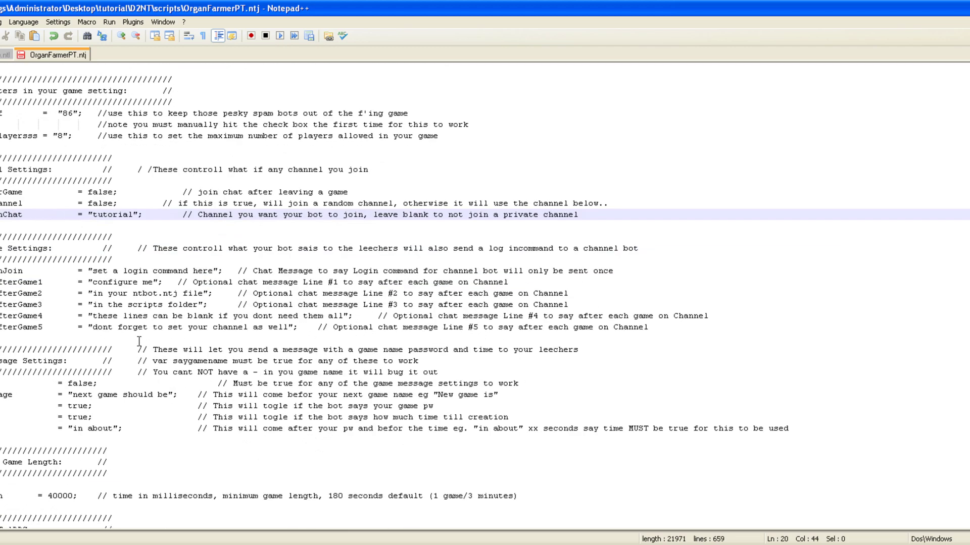
scroll(120, 383, down, 1)
click(95, 237)
drag(93, 236, 217, 238)
click(213, 233)
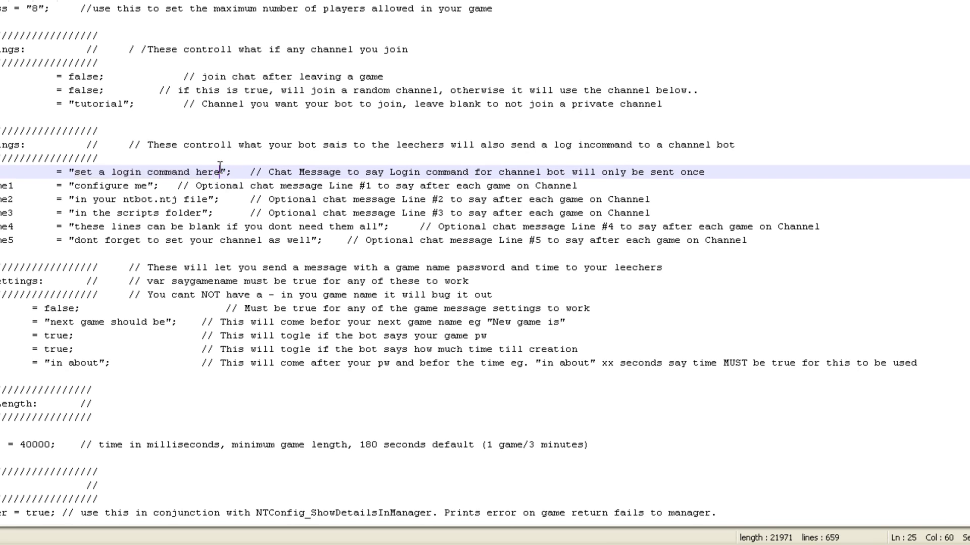
drag(219, 167, 78, 167)
key(BackSpace)
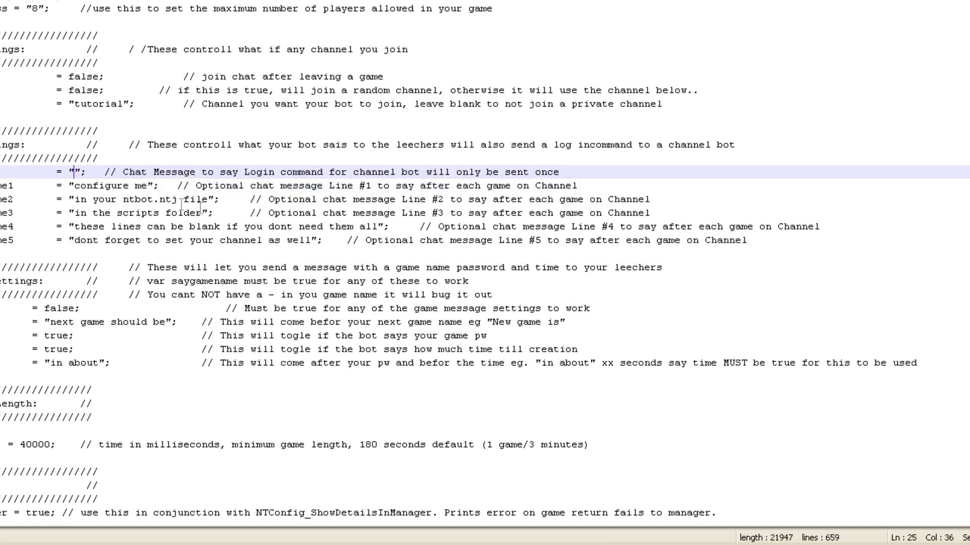
Clear all five optional chat messages that the bot says on the channel after each game
drag(149, 180, 79, 181)
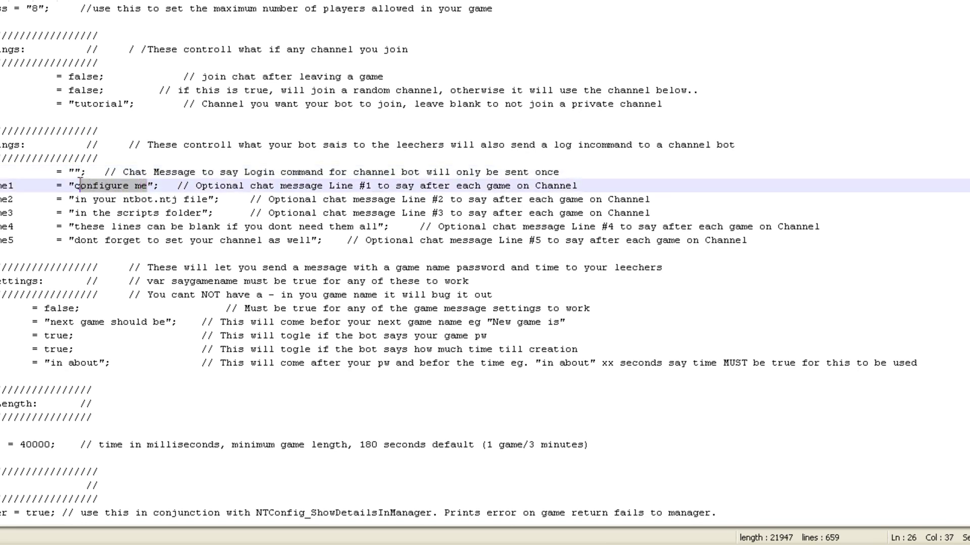
key(BackSpace)
drag(206, 201, 73, 201)
key(BackSpace)
drag(211, 212, 75, 213)
key(BackSpace)
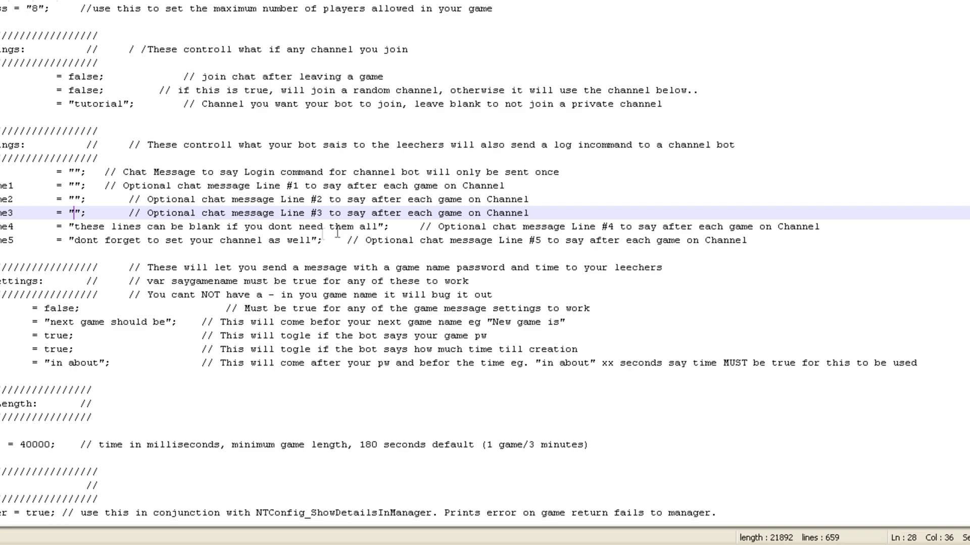
drag(379, 226, 70, 223)
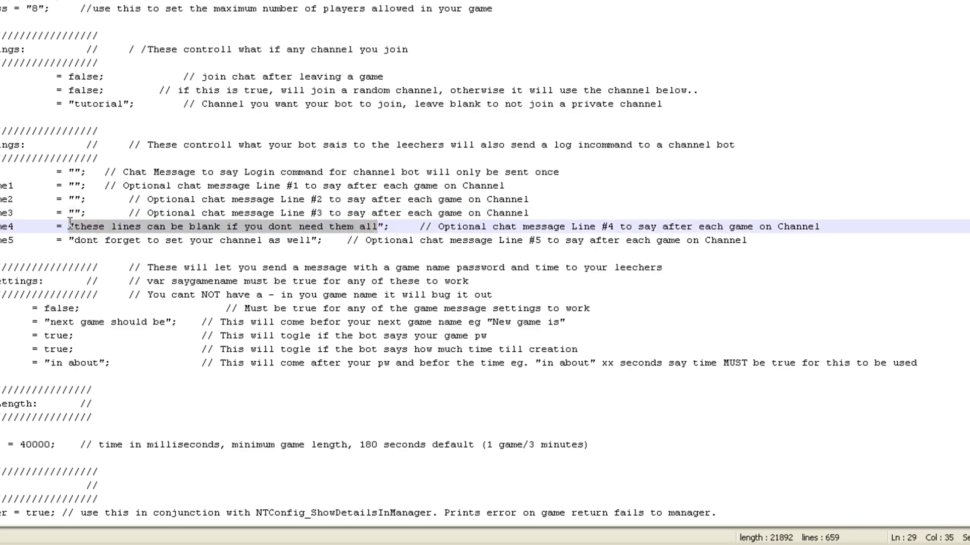
key(BackSpace)
drag(314, 240, 72, 240)
key(BackSpace)
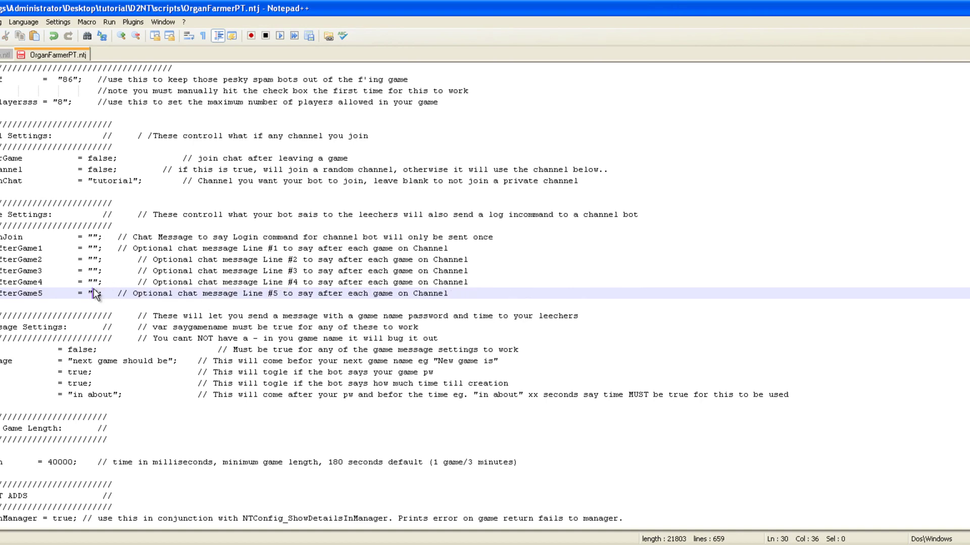
Save OrganFarmerPT.ntj, and close the script and the editor
scroll(96, 293, down, 7)
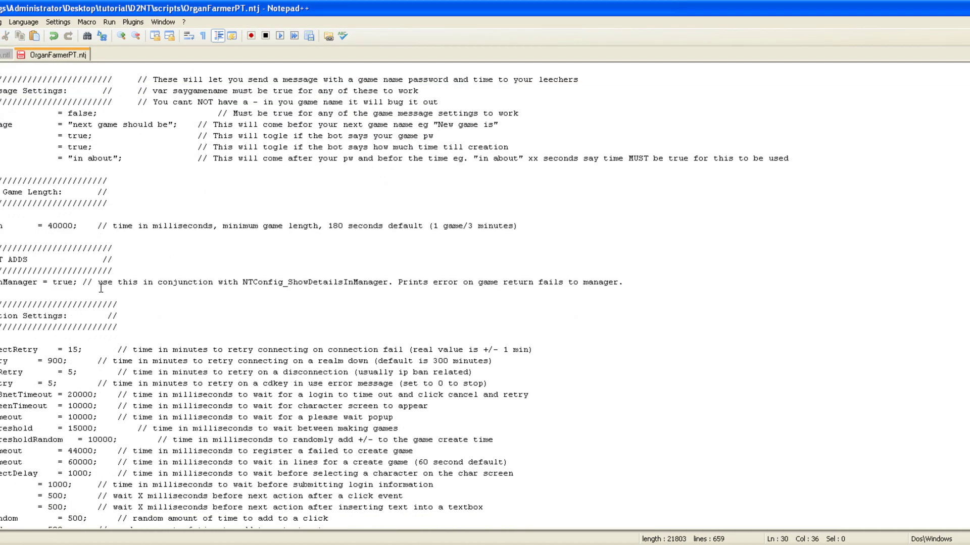
key(ctrl+s)
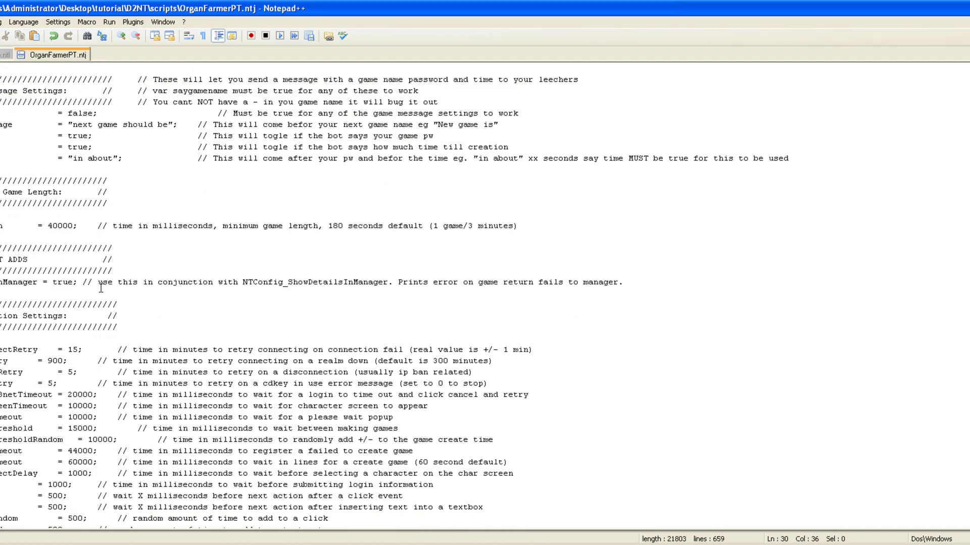
scroll(100, 288, up, 11)
scroll(101, 288, down, 11)
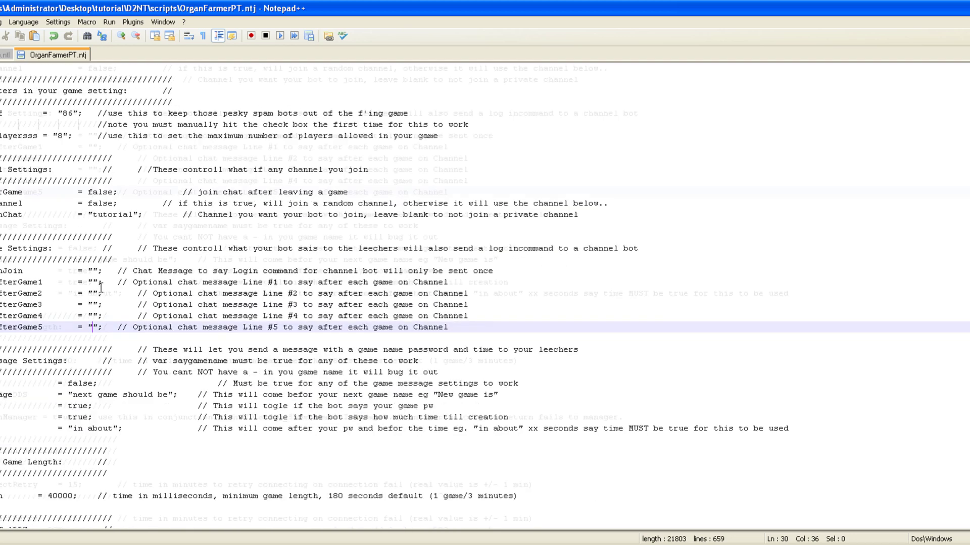
right_click(61, 60)
click(71, 64)
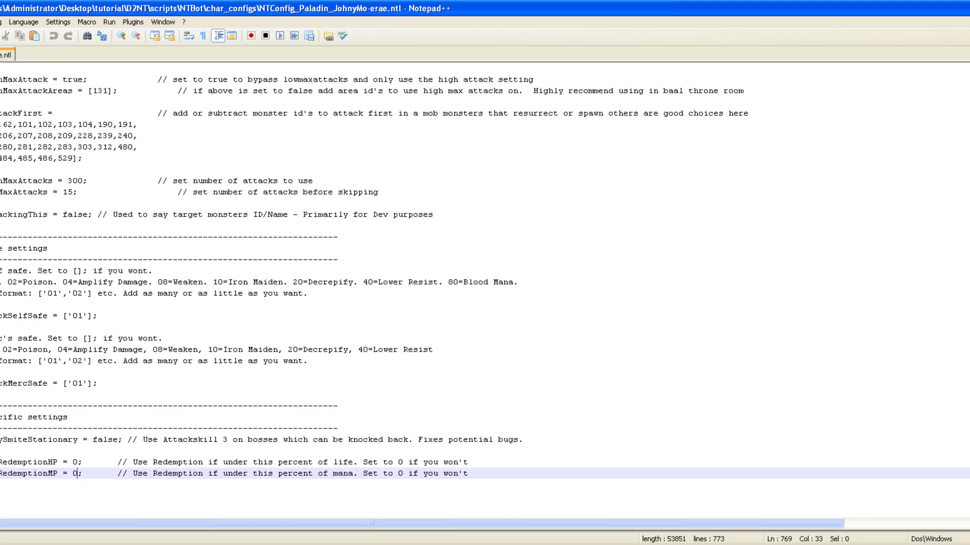
key(alt+F4)
Go up to the D2NT folder, launch ETAL Manager.exe and close the folder window
key(BackSpace)
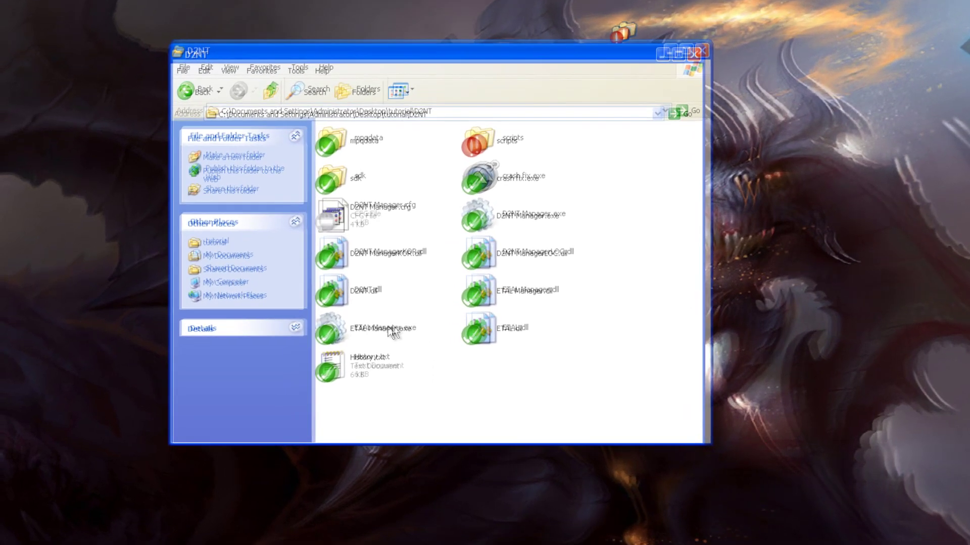
double_click(343, 337)
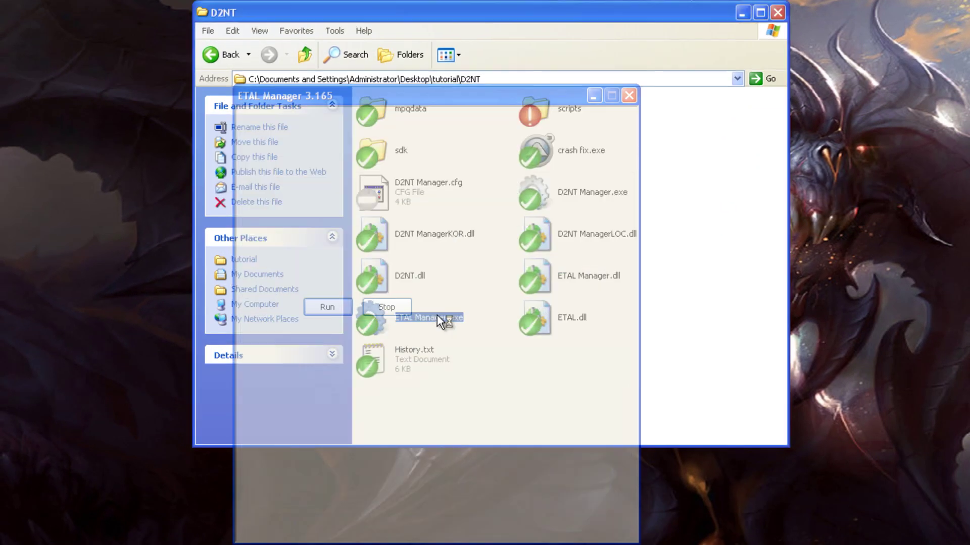
click(778, 12)
drag(450, 97, 397, 31)
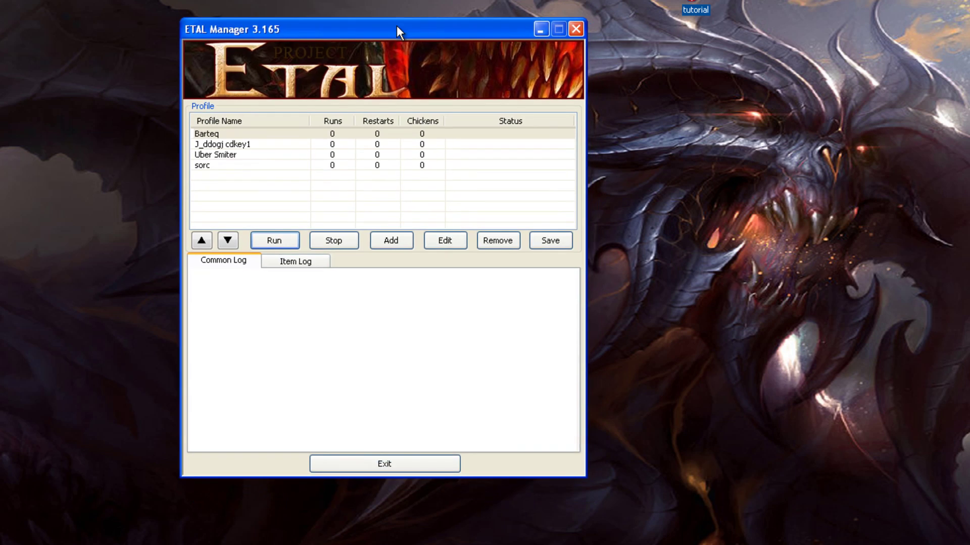
Edit the Uber Smiter profile, auto-detect its Diablo II game path and accept the profile settings
click(213, 155)
click(445, 241)
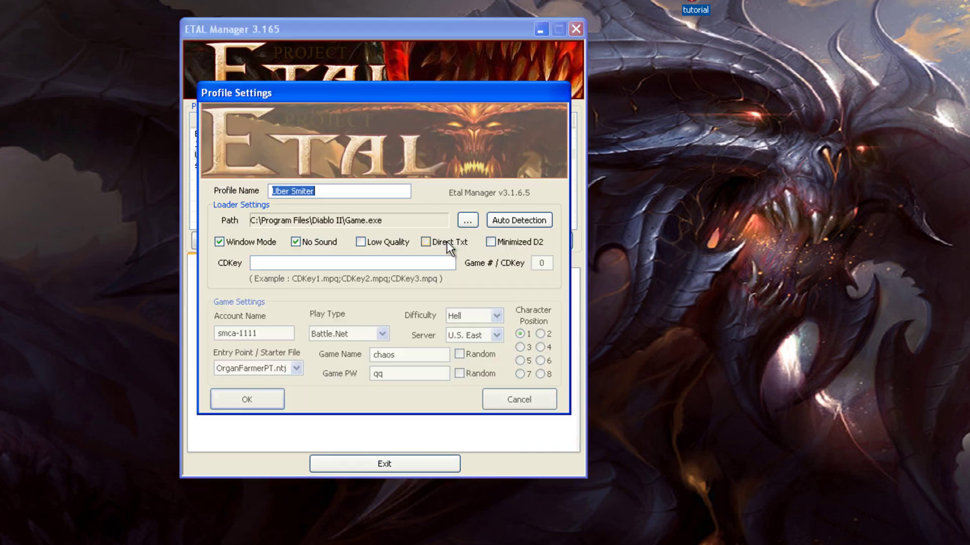
click(353, 263)
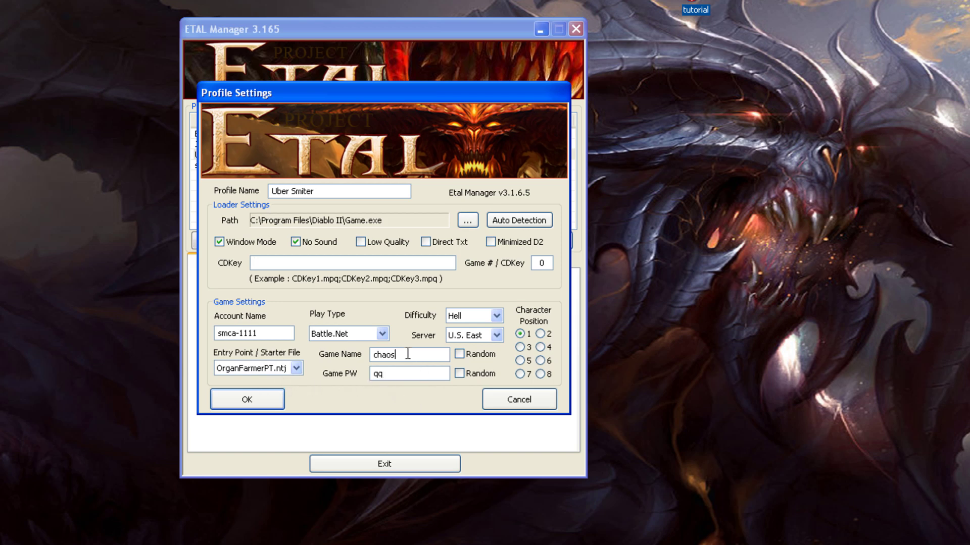
click(400, 372)
click(234, 399)
click(498, 220)
click(244, 399)
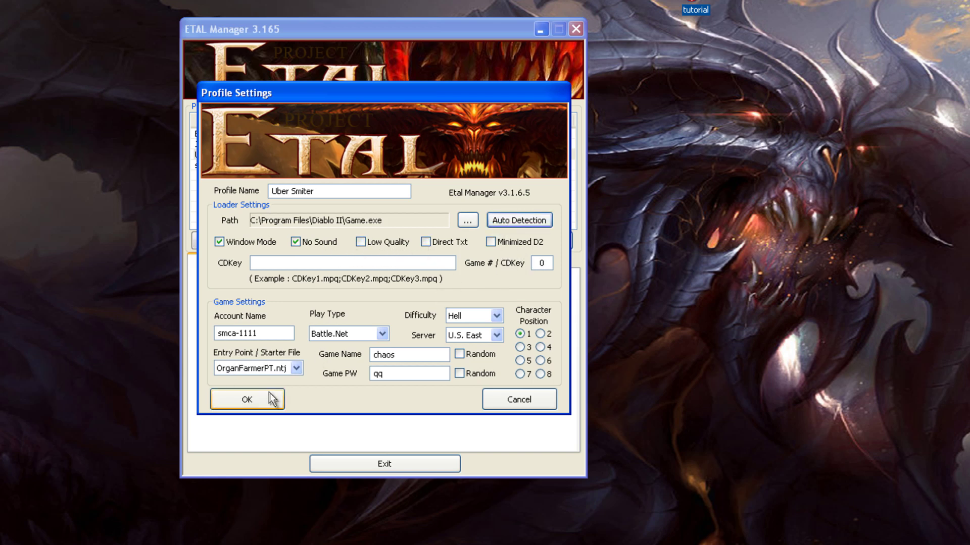
Save the profile list and run the Uber Smiter profile
click(542, 241)
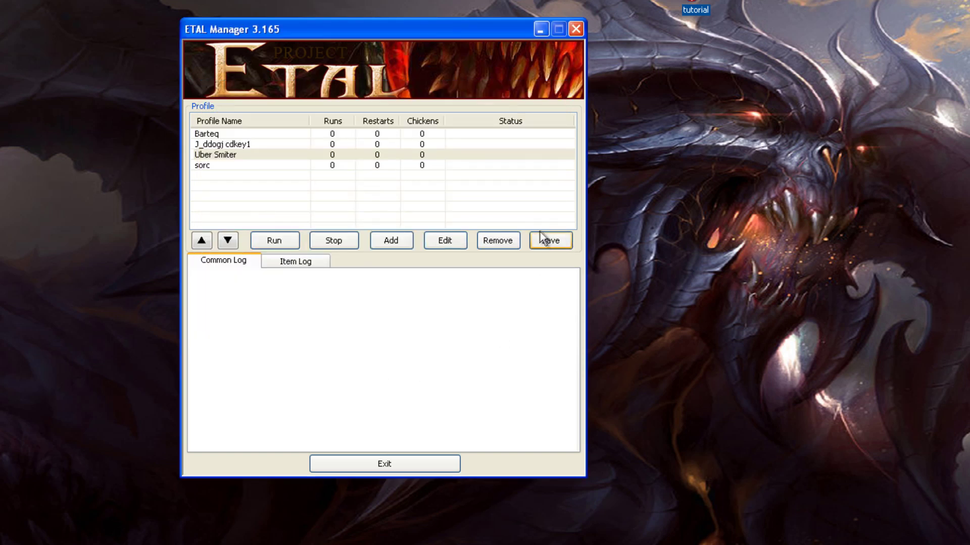
click(275, 241)
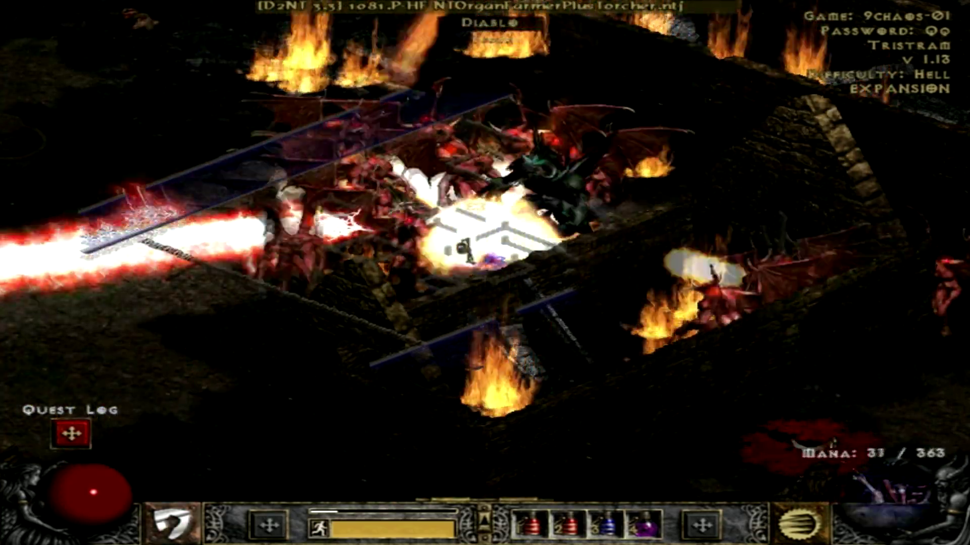
Pause the running bot script in Diablo II, take the red portal to Tristram and check the inventory
key(Pause)
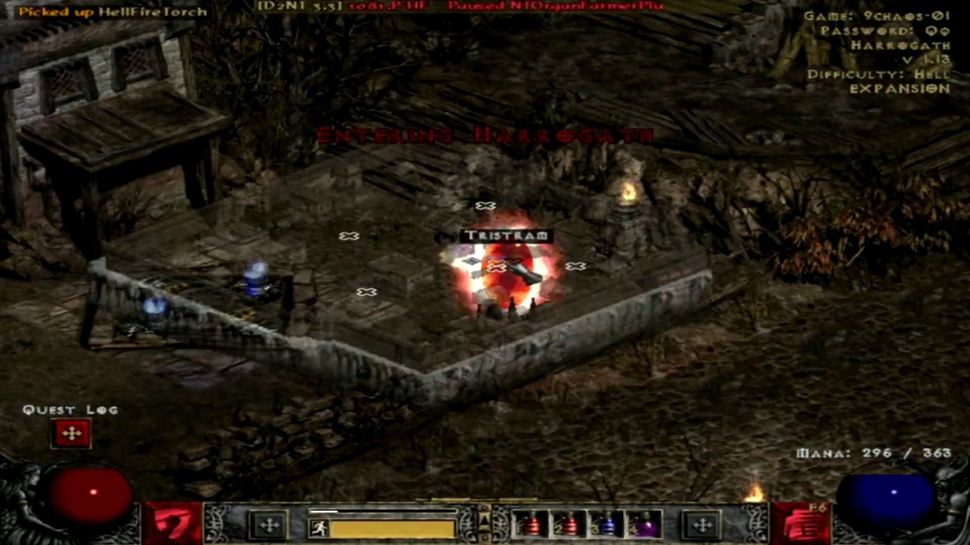
click(505, 265)
key(1)
click(627, 348)
key(i)
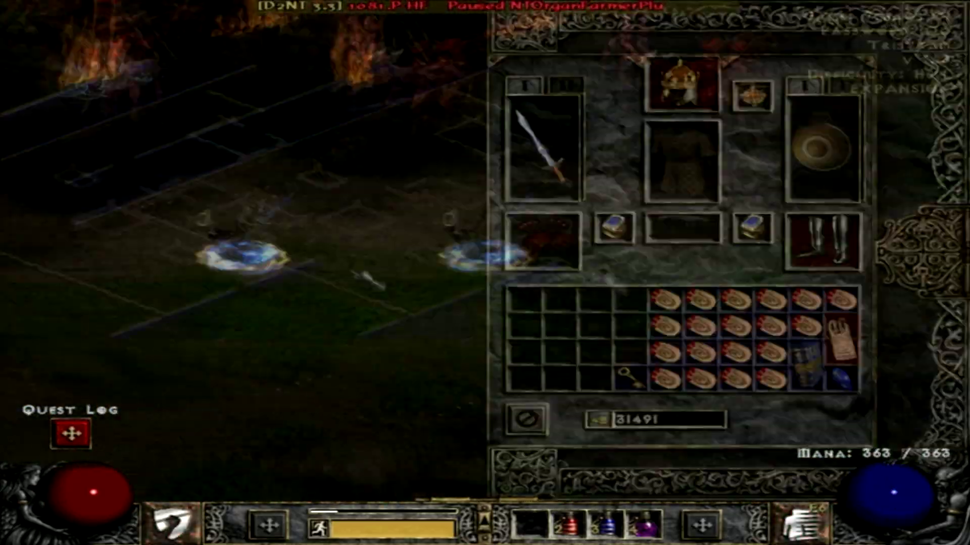
key(i)
Return to Harrogath and inspect the Hellfire Torch's attributes in the character's inventory
click(595, 117)
click(265, 127)
click(411, 123)
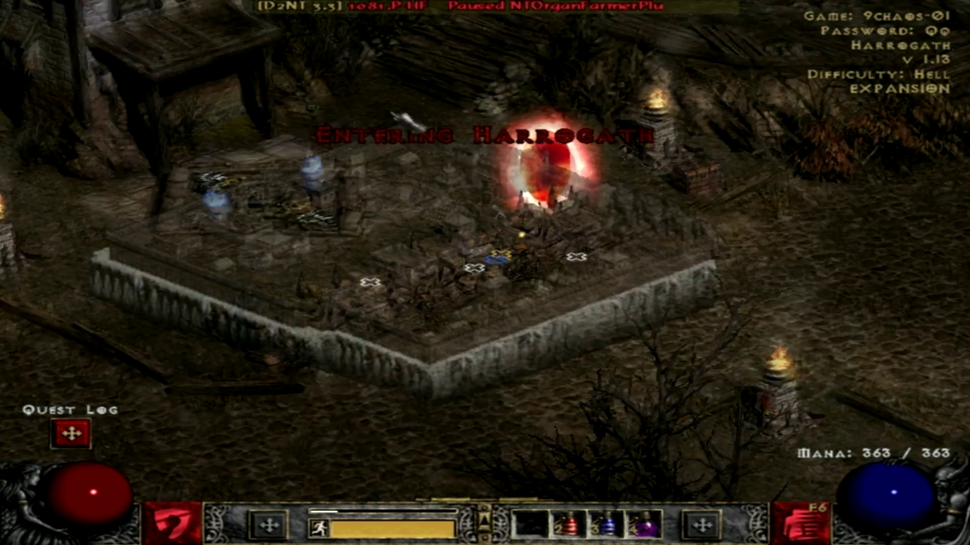
click(411, 123)
click(520, 404)
click(484, 165)
key(i)
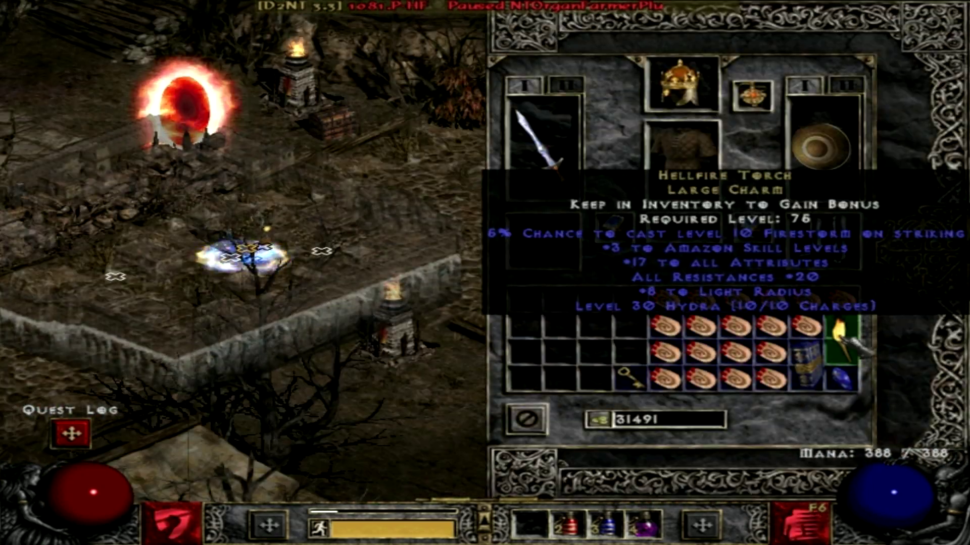
key(i)
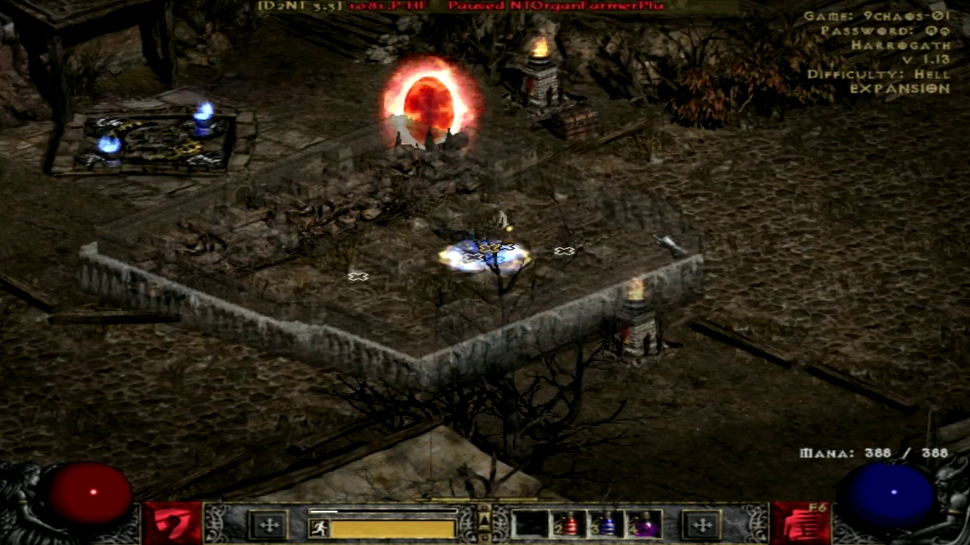